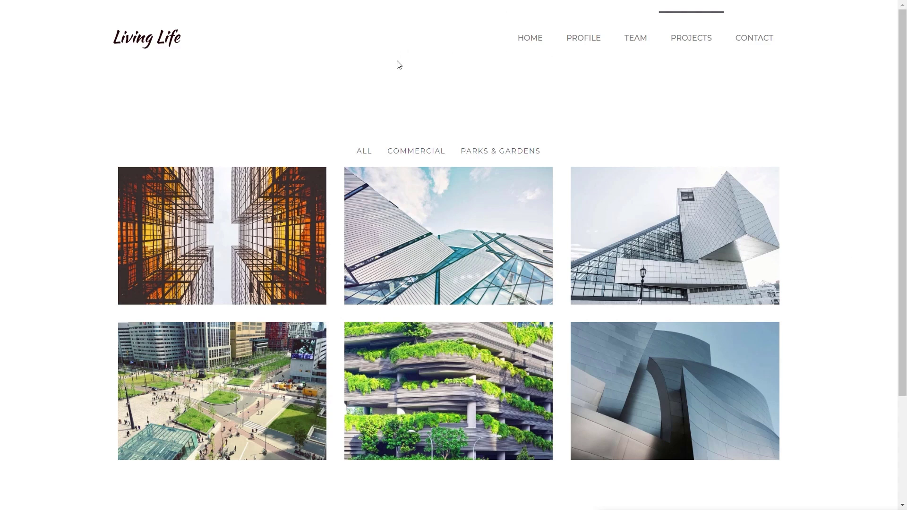
# - Try the Commercial, Parks & Gardens and All filters on the existing Projects grid
pyautogui.click(408, 152)
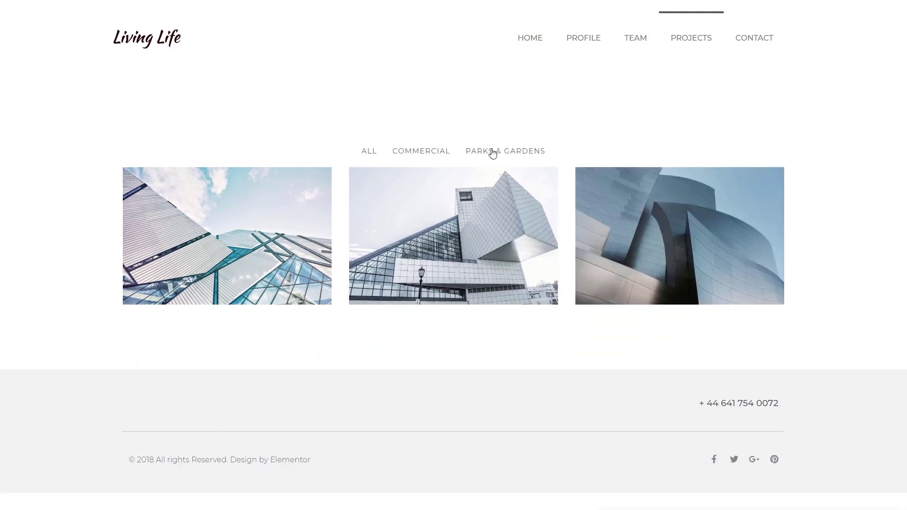
pyautogui.click(491, 151)
pyautogui.click(418, 152)
pyautogui.click(368, 152)
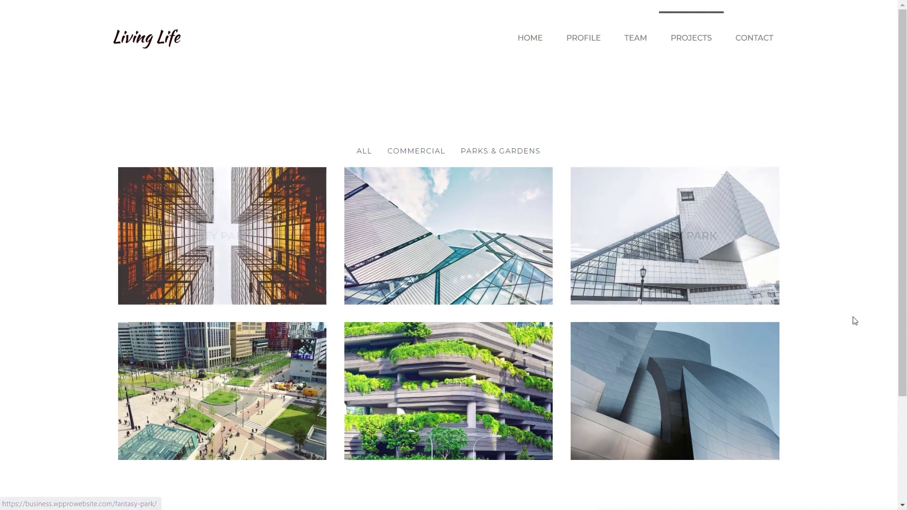
# - Look through the City Park project page, then return to the Projects grid
pyautogui.click(259, 237)
pyautogui.scroll(-15, 825, 318)
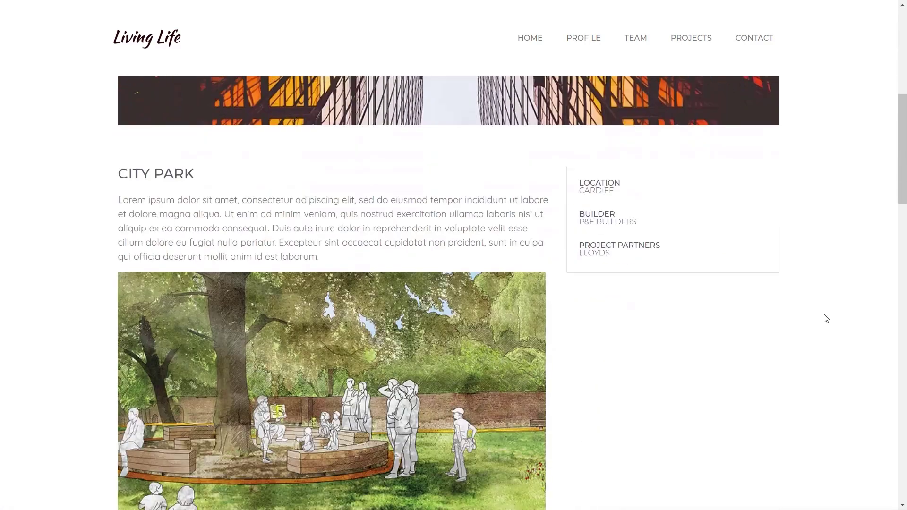
pyautogui.scroll(-15, 826, 318)
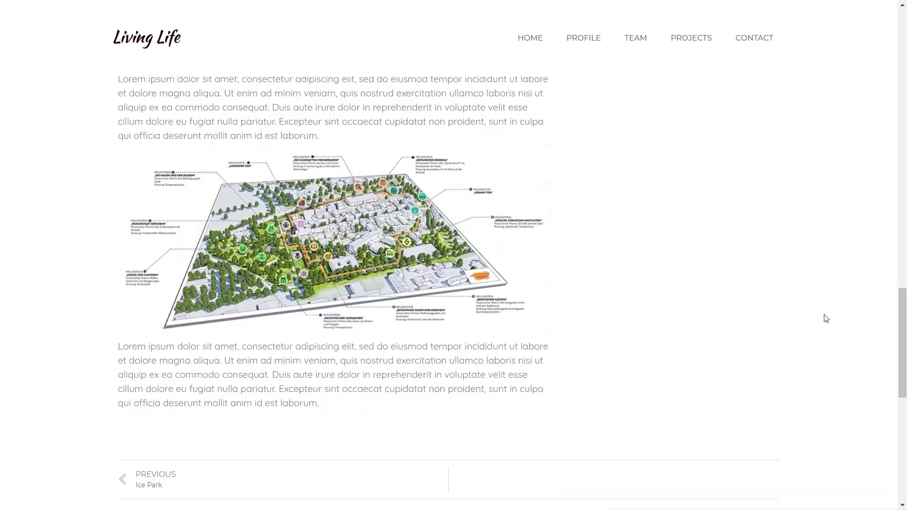
pyautogui.scroll(15, 825, 318)
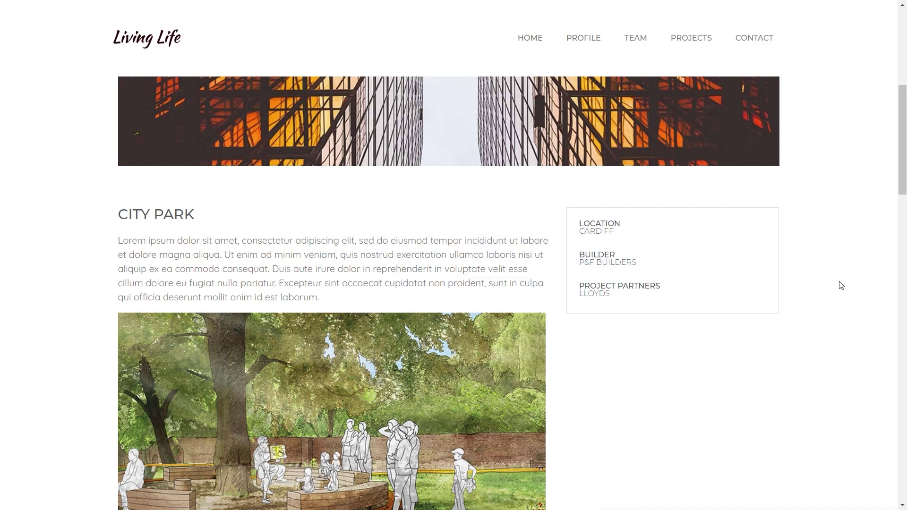
pyautogui.hotkey('alt', 'Left')
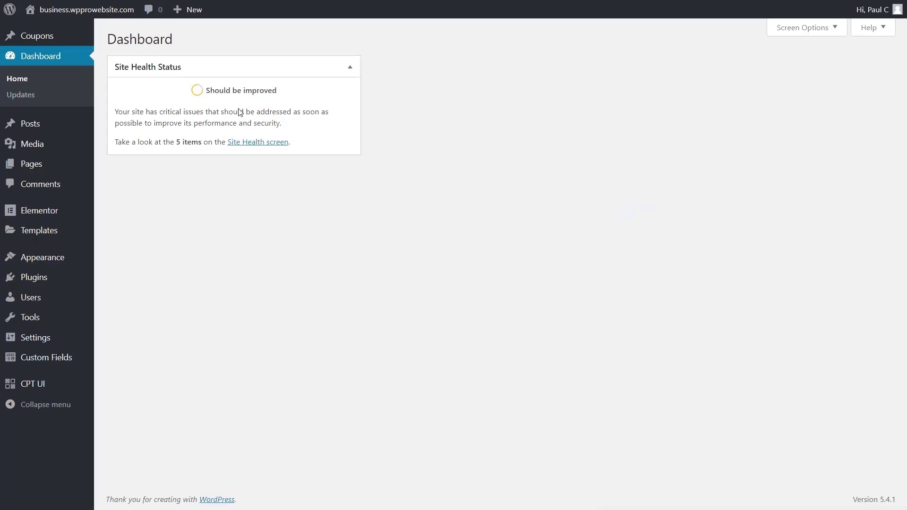
# - Go to All Posts in the Dashboard and scroll down the posts list
pyautogui.moveTo(44, 126)
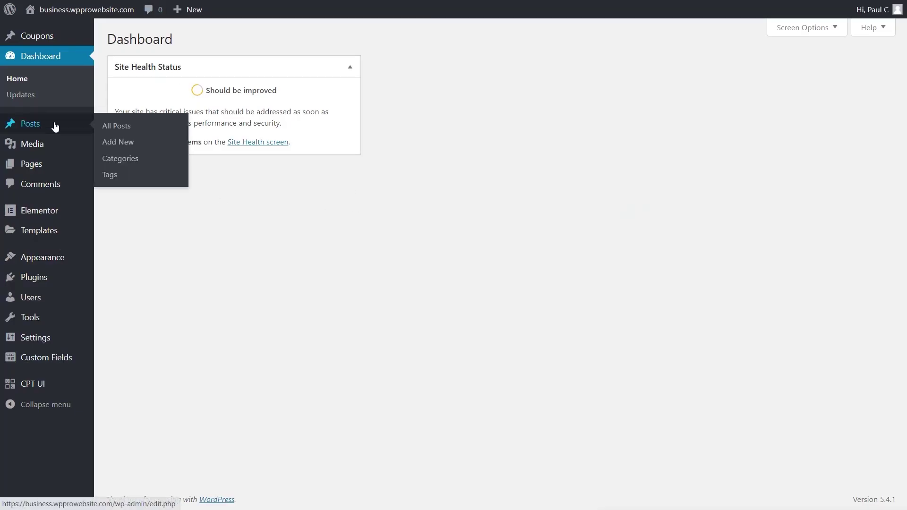
pyautogui.click(110, 126)
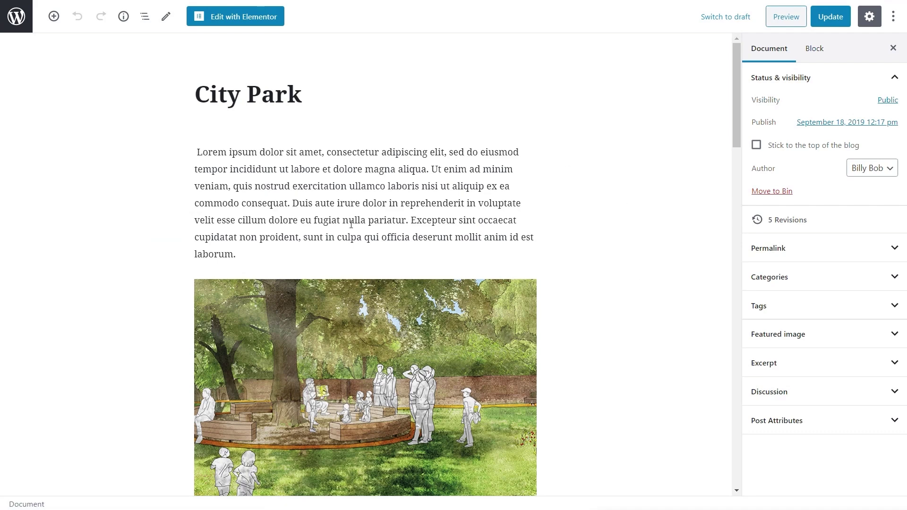
pyautogui.scroll(-10, 507, 246)
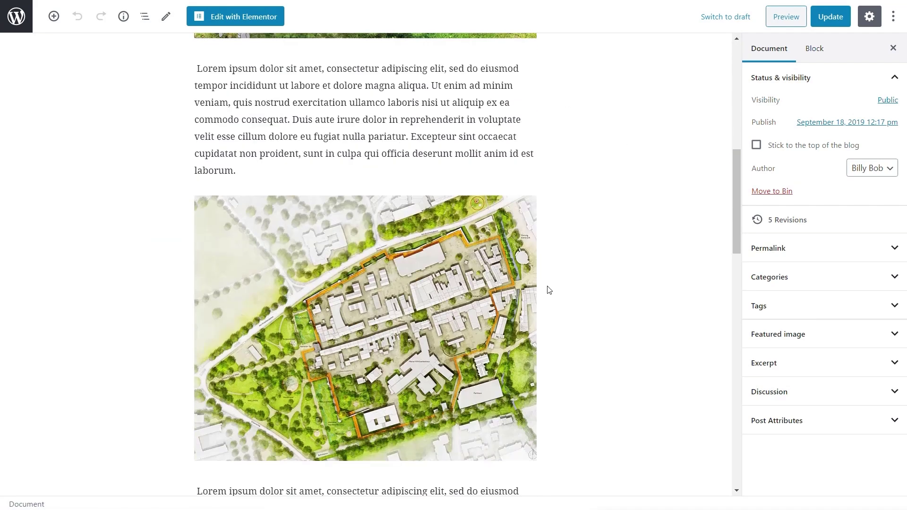
pyautogui.scroll(-10, 534, 375)
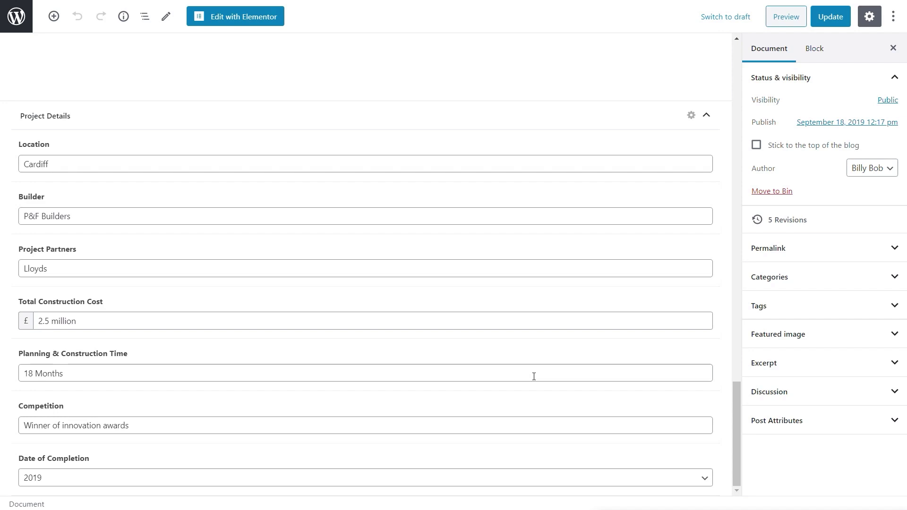
# - Check City Park's category (Portfolio) and tag (Parks & Gardens), then return to the posts list
pyautogui.click(756, 277)
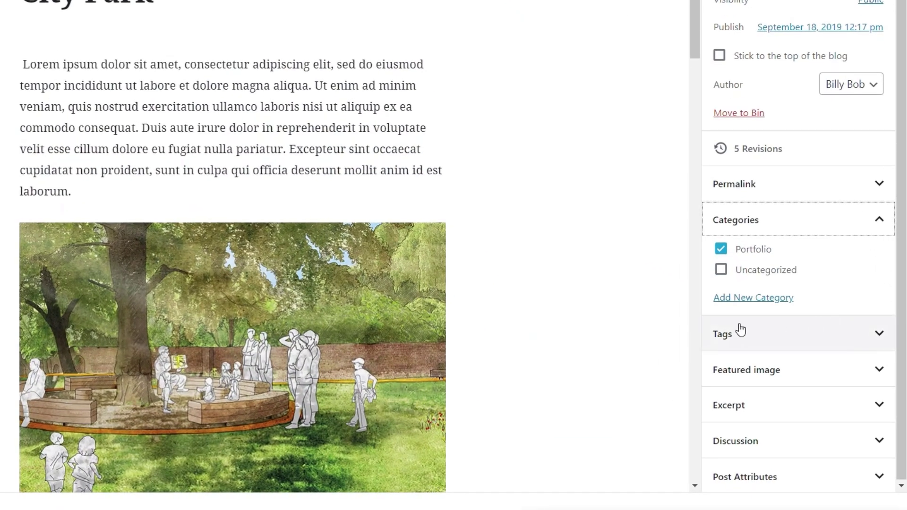
pyautogui.click(762, 338)
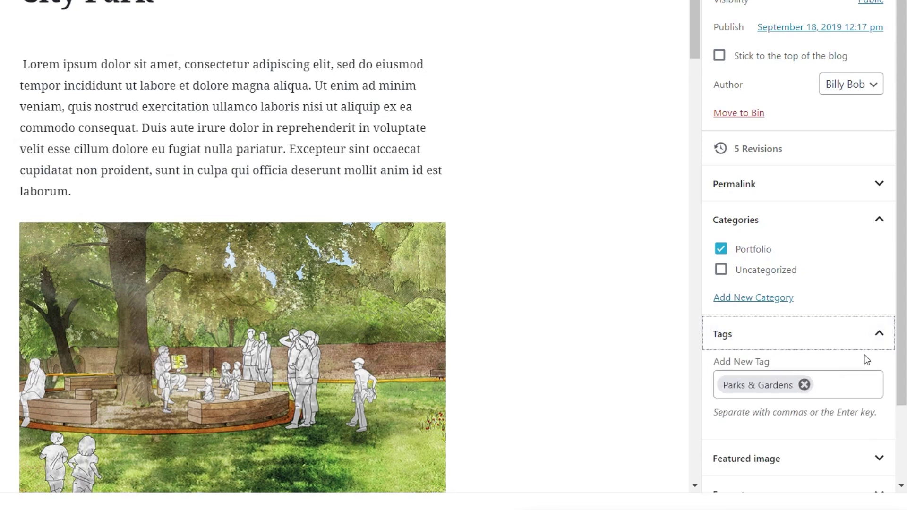
pyautogui.scroll(-2, 845, 347)
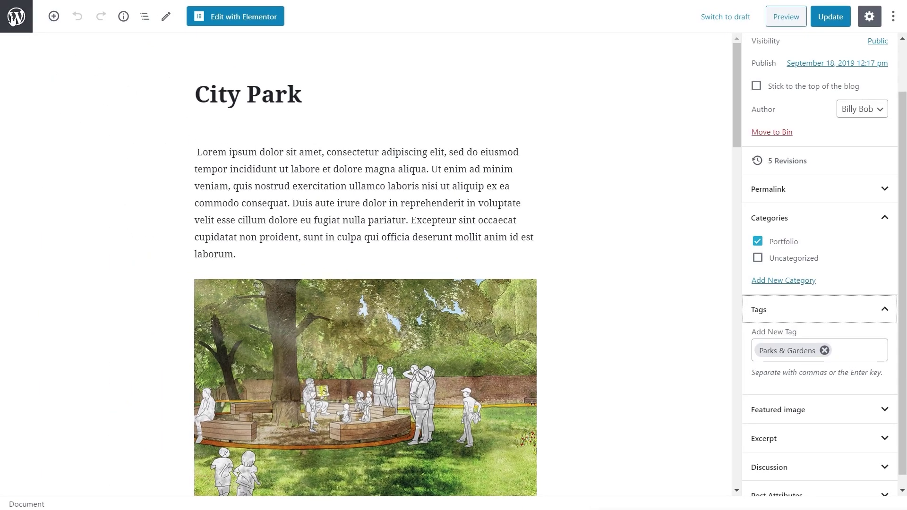
pyautogui.click(14, 17)
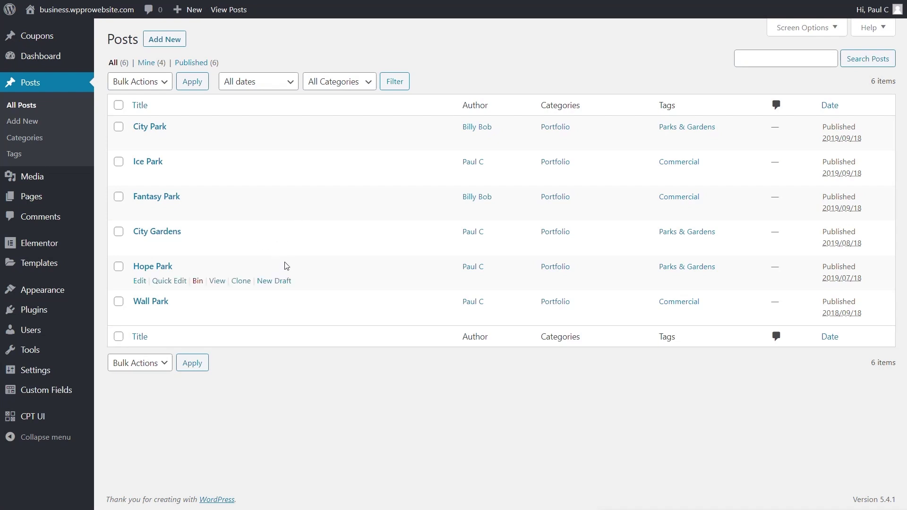
# - Add a new page titled 'My Projects' and publish it
pyautogui.moveTo(48, 199)
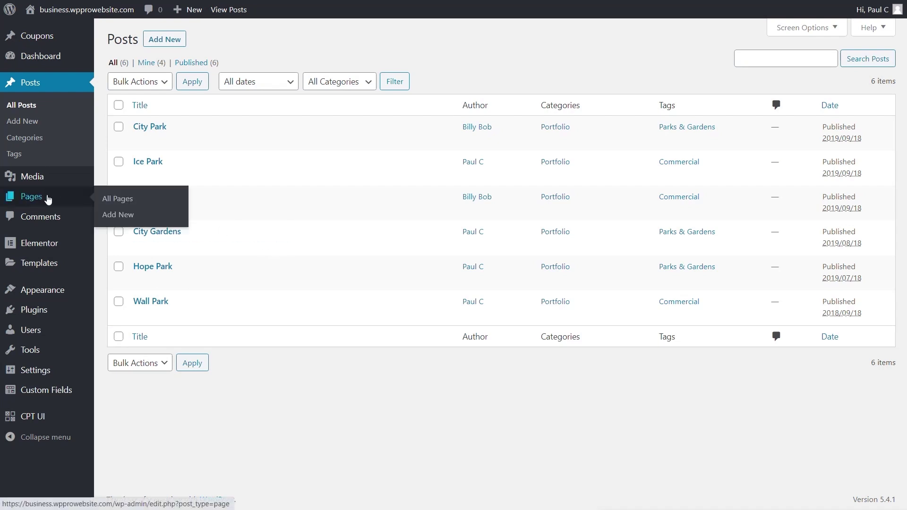
pyautogui.click(127, 215)
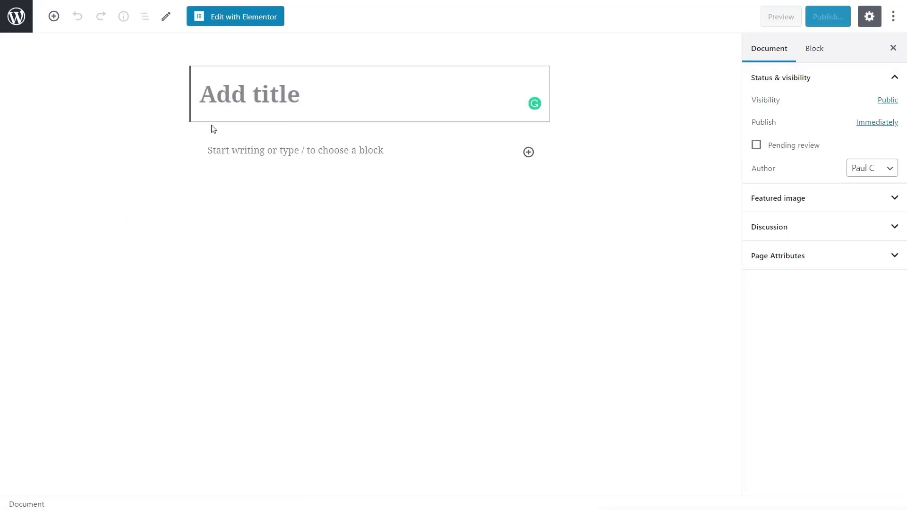
pyautogui.write('My P')
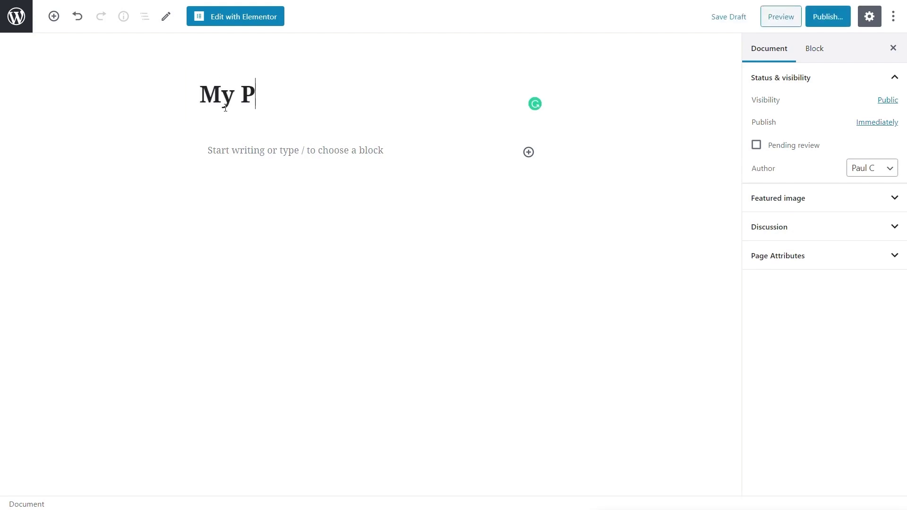
pyautogui.write('rojects')
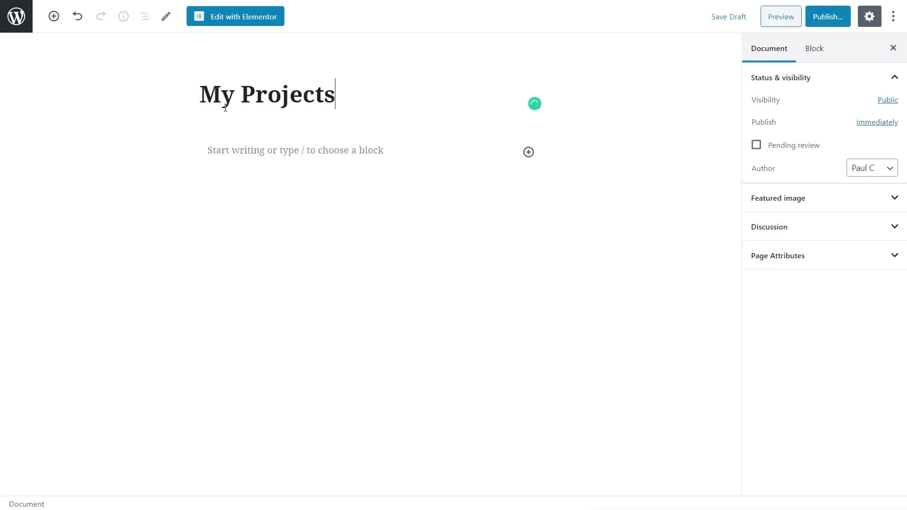
pyautogui.click(830, 20)
pyautogui.click(828, 21)
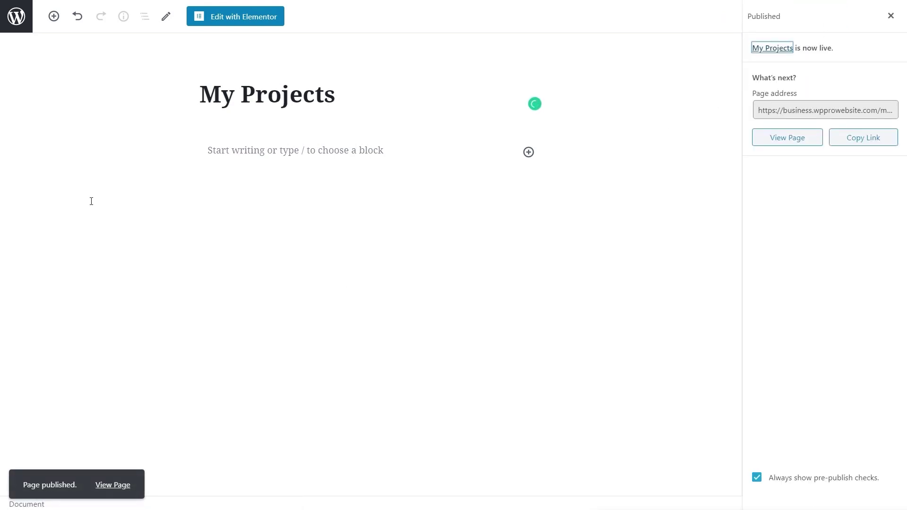
pyautogui.click(217, 18)
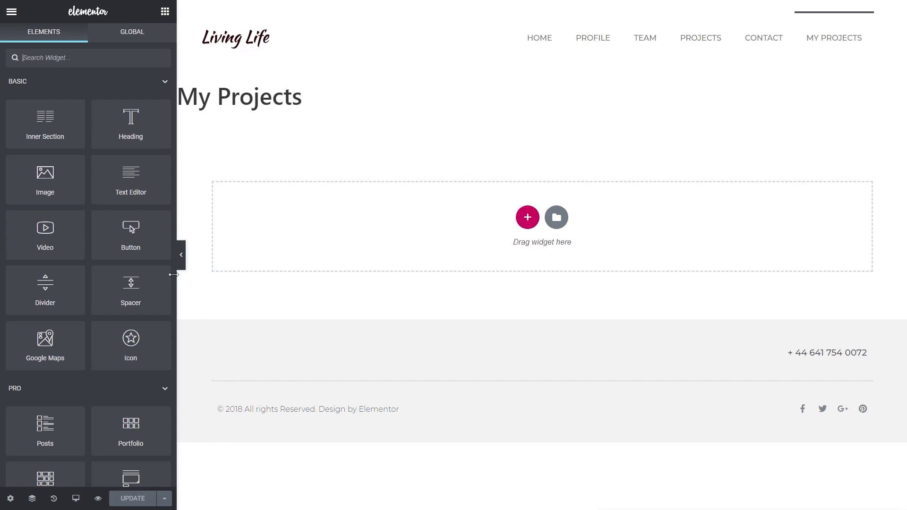
# - Drag a Portfolio widget into the empty section of the My Projects page
pyautogui.moveTo(123, 435); pyautogui.dragTo(298, 229)
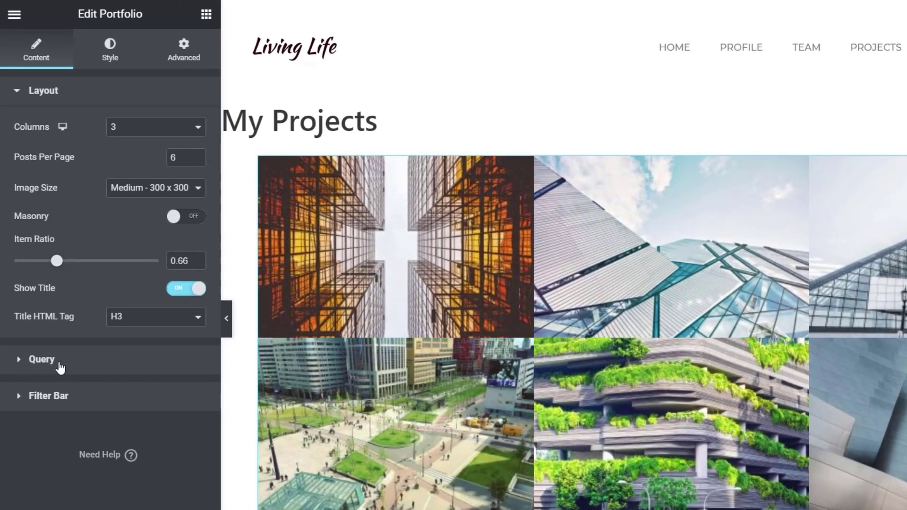
# - Set the Portfolio query to Posts, included by Term 'Categories: Portfolio'
pyautogui.click(59, 362)
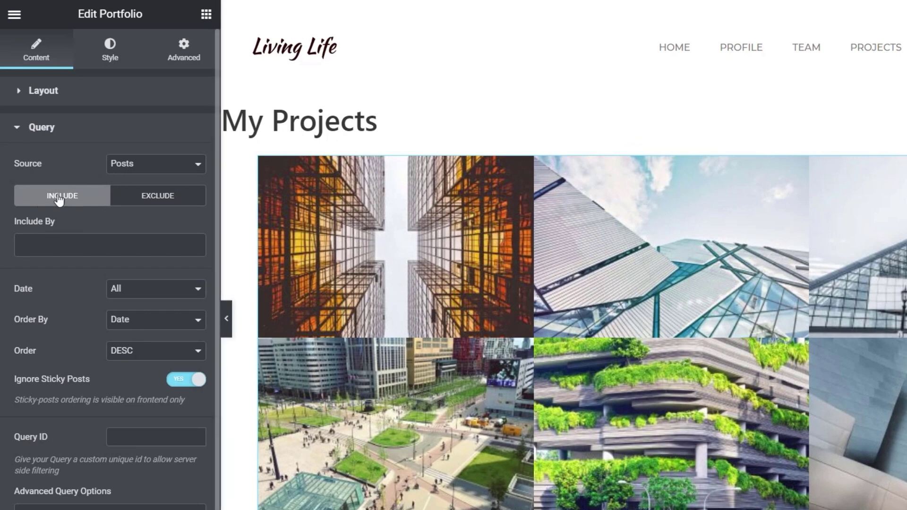
pyautogui.click(118, 164)
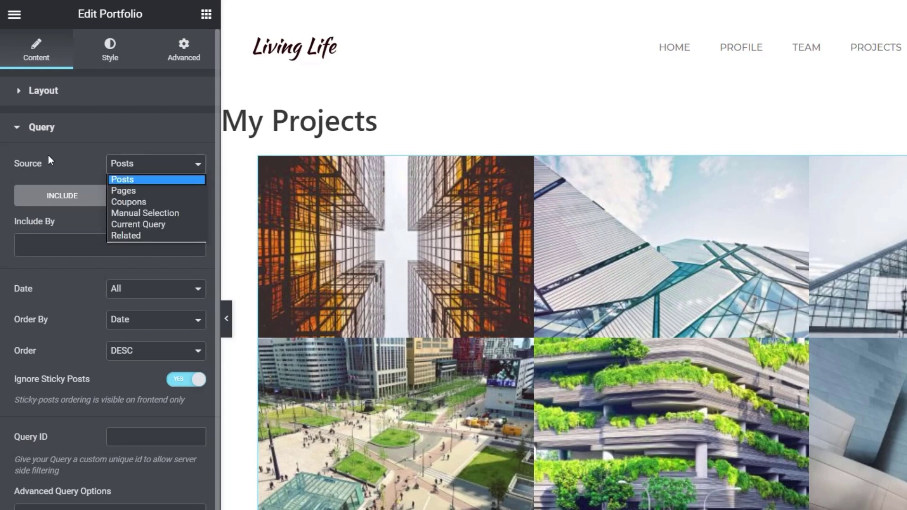
pyautogui.click(134, 182)
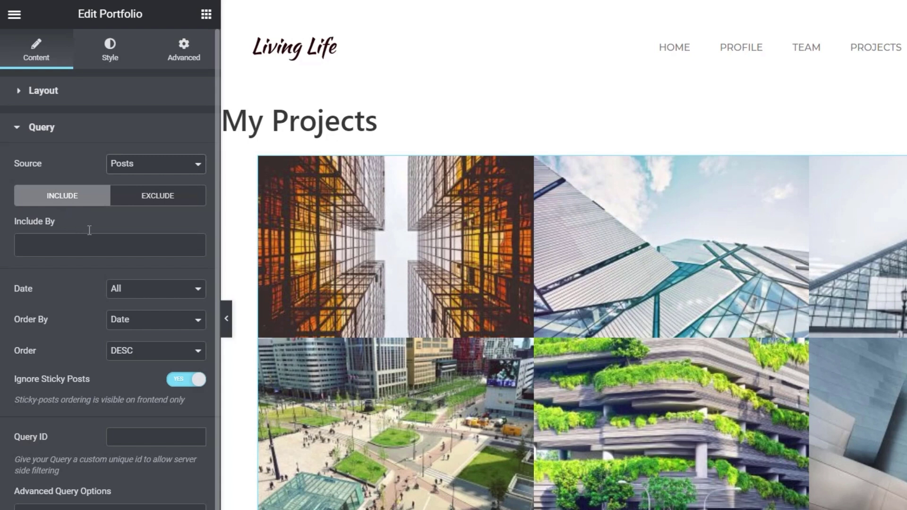
pyautogui.click(48, 249)
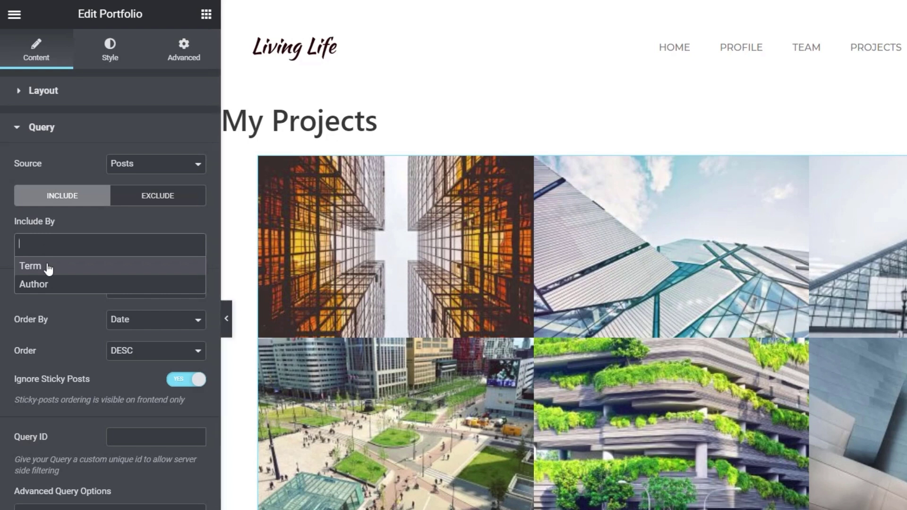
pyautogui.click(49, 269)
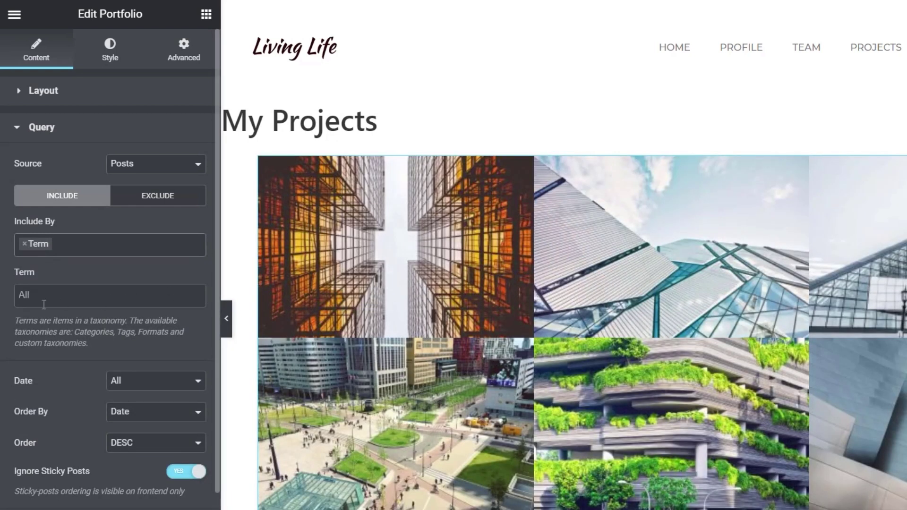
pyautogui.click(83, 301)
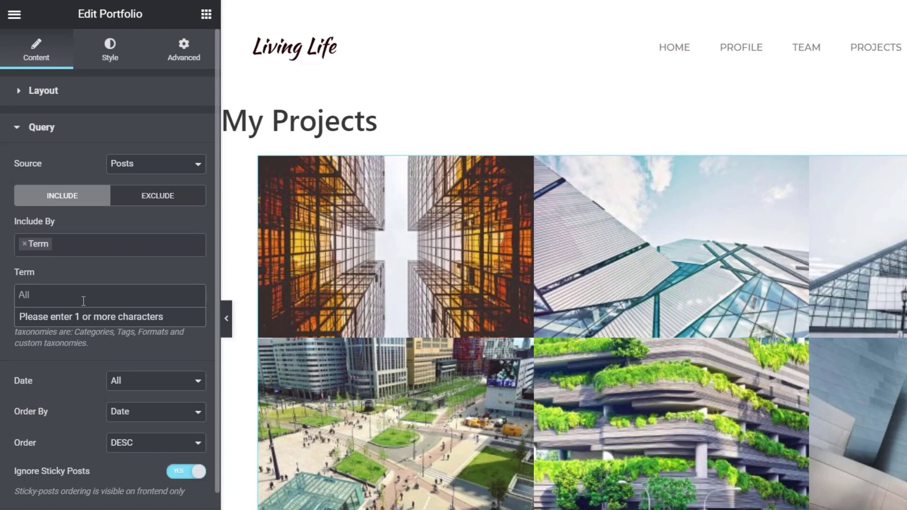
pyautogui.write('port')
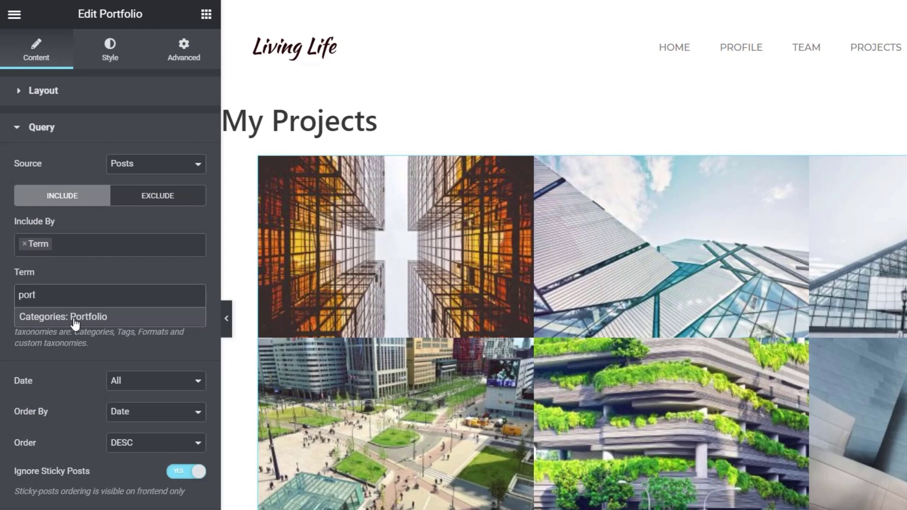
pyautogui.click(74, 321)
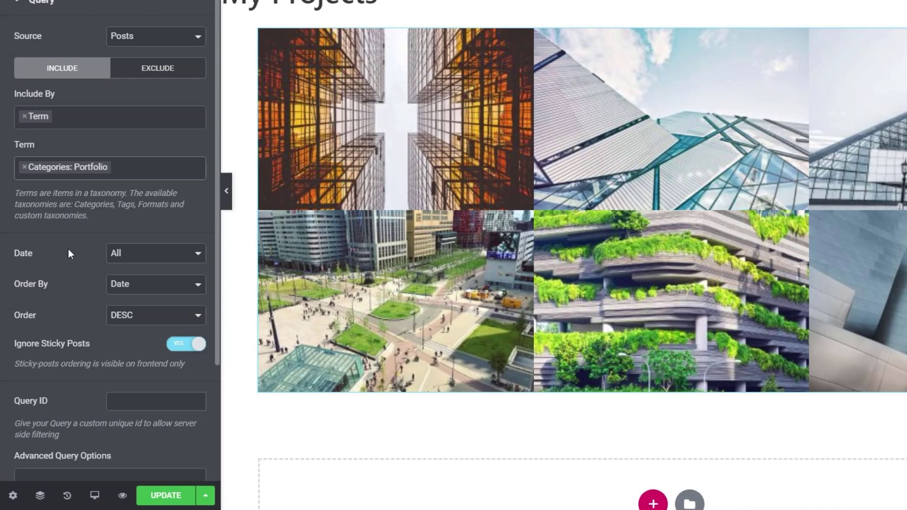
pyautogui.click(133, 259)
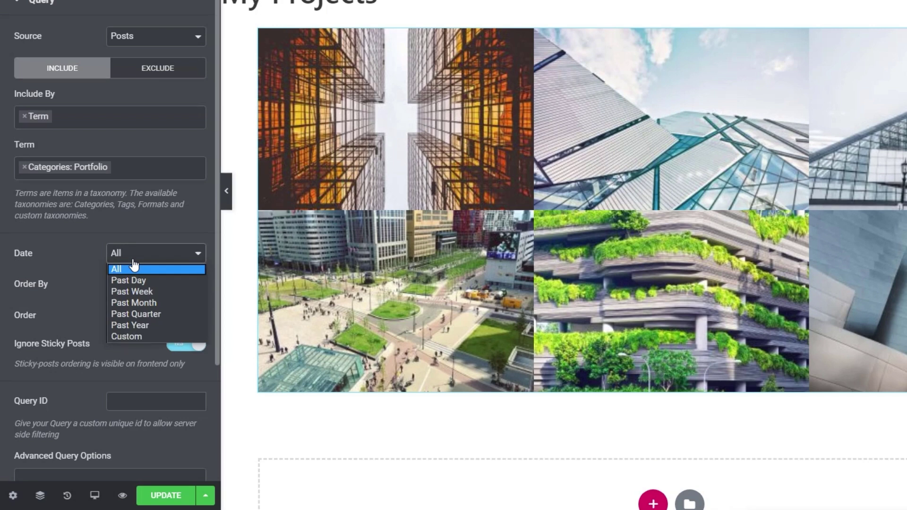
pyautogui.click(80, 251)
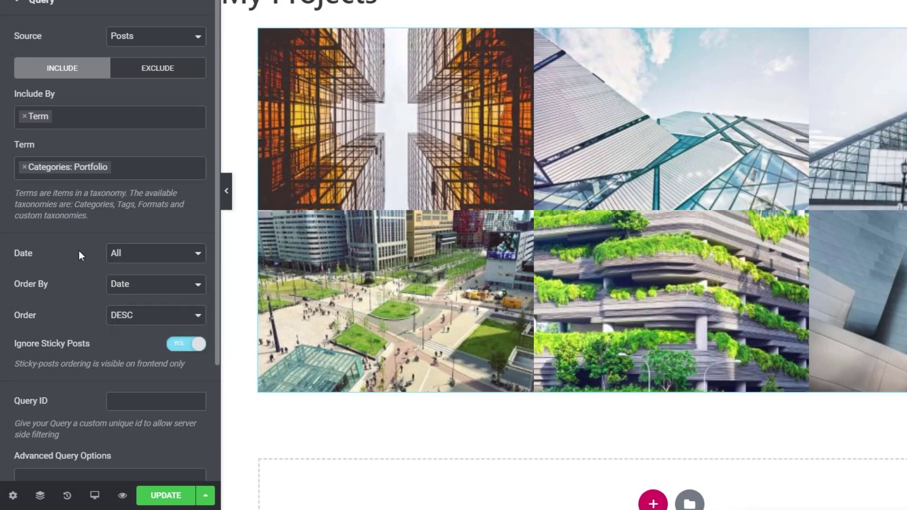
pyautogui.click(132, 293)
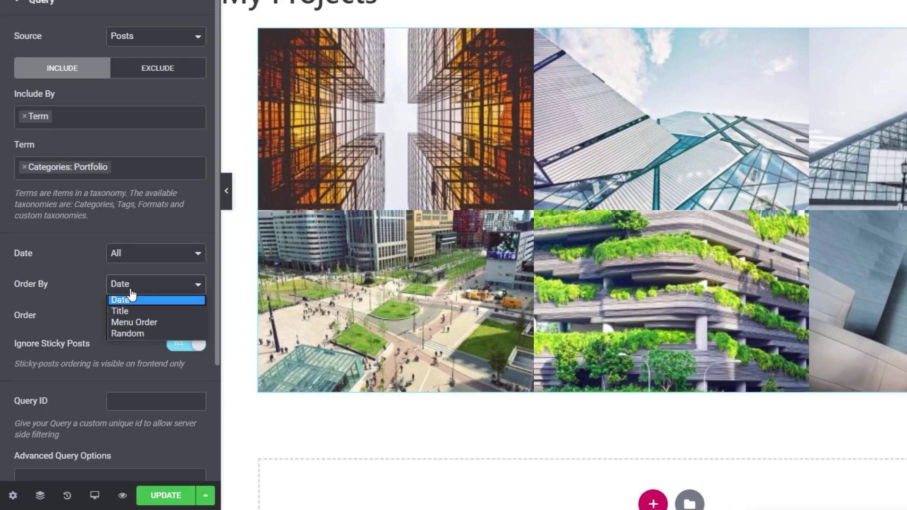
pyautogui.click(81, 277)
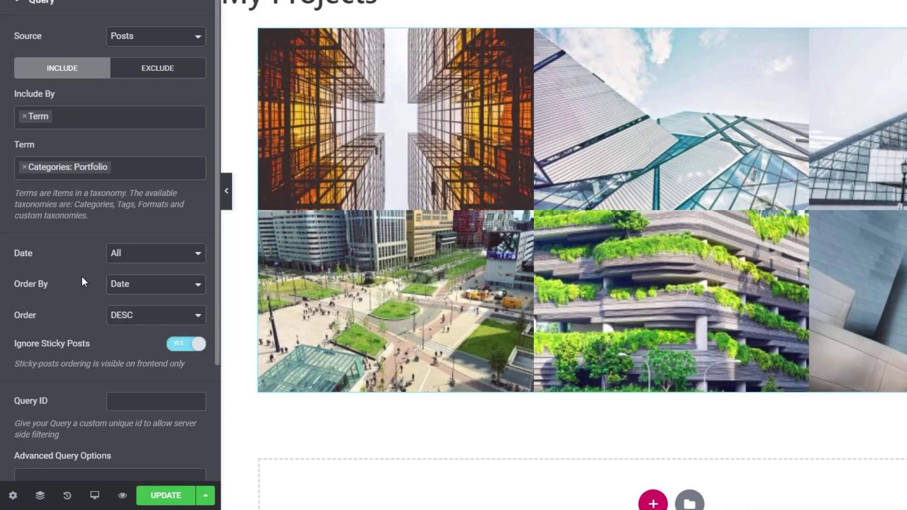
pyautogui.click(164, 325)
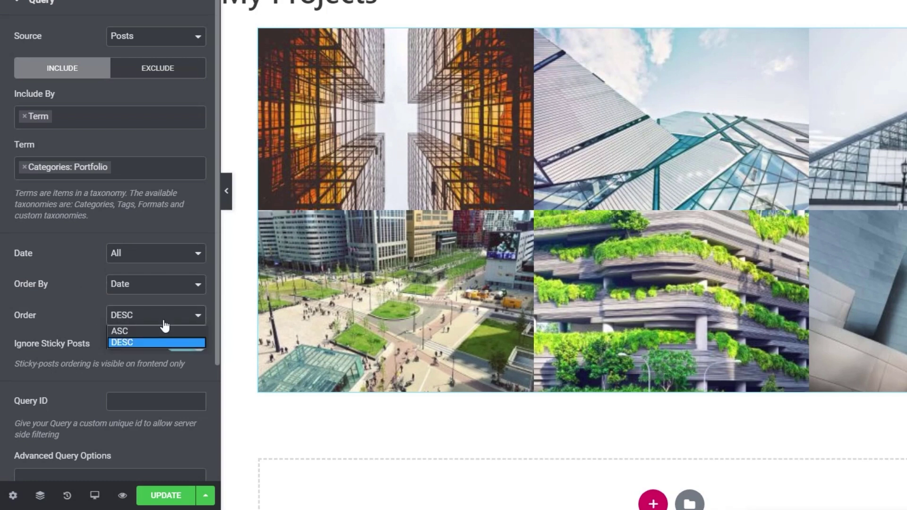
pyautogui.click(78, 305)
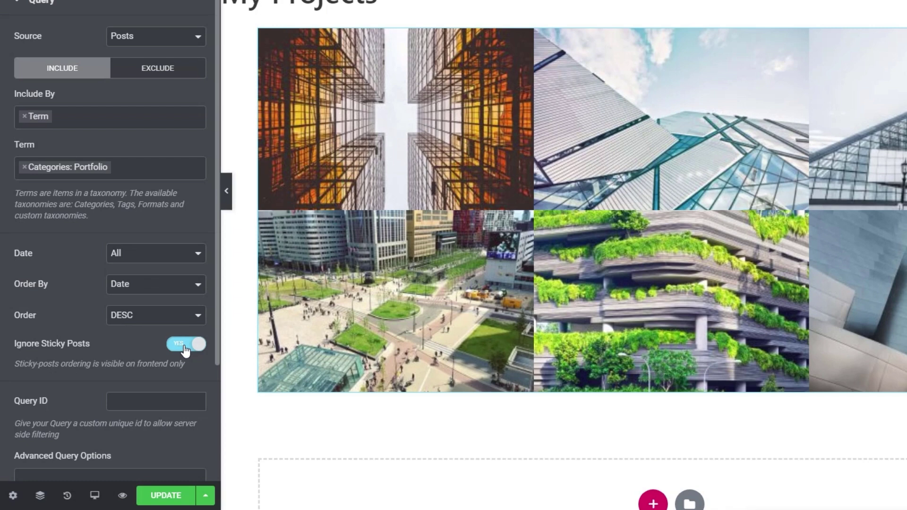
pyautogui.scroll(-3, 141, 340)
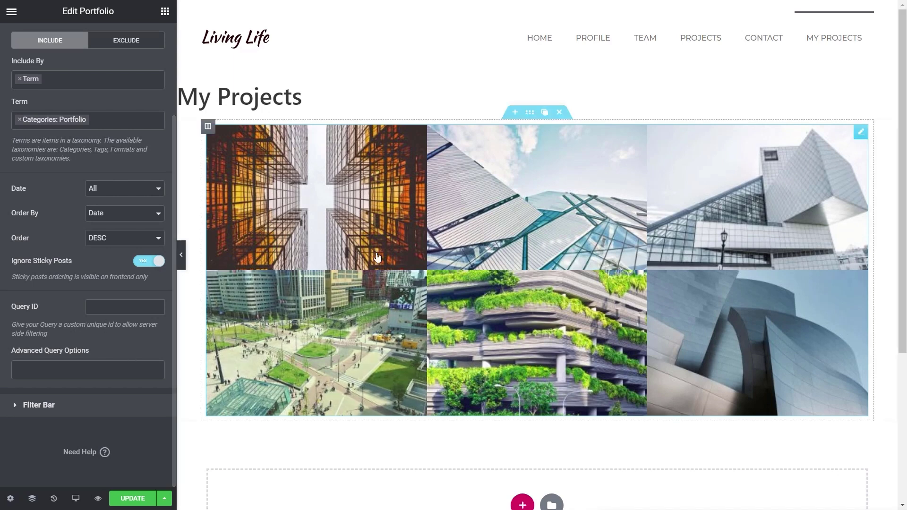
# - Turn the portfolio filter bar on with Tags as its taxonomy
pyautogui.click(38, 405)
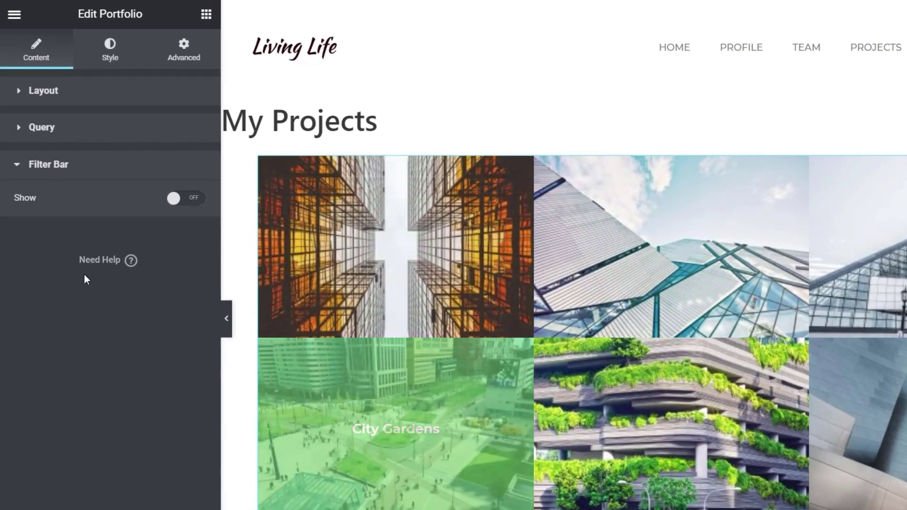
pyautogui.click(187, 199)
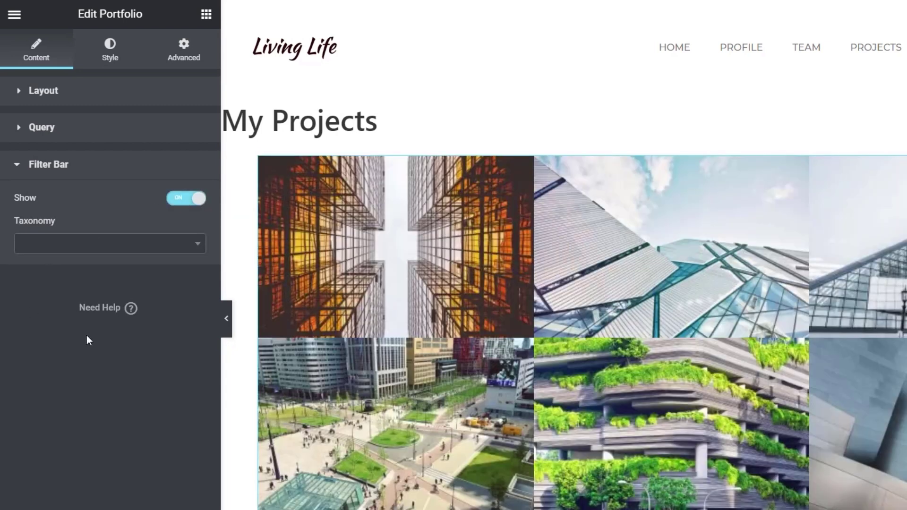
pyautogui.click(97, 245)
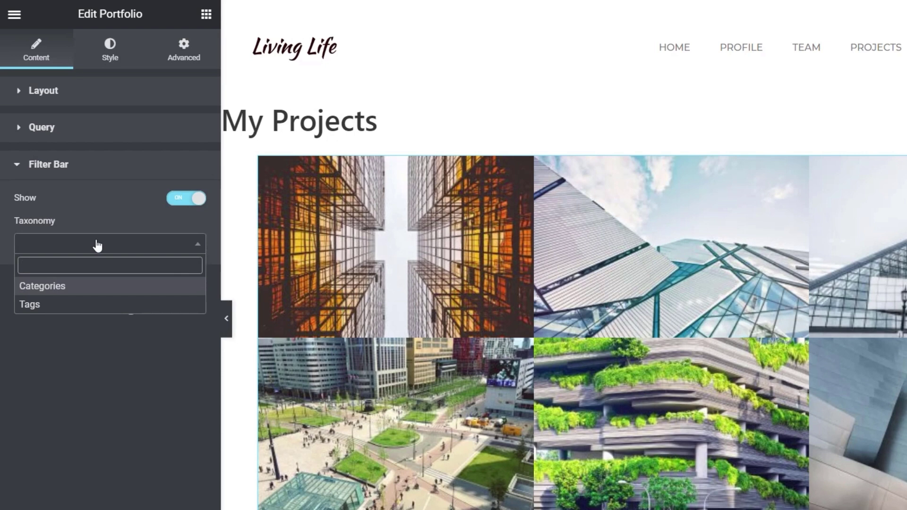
pyautogui.click(45, 306)
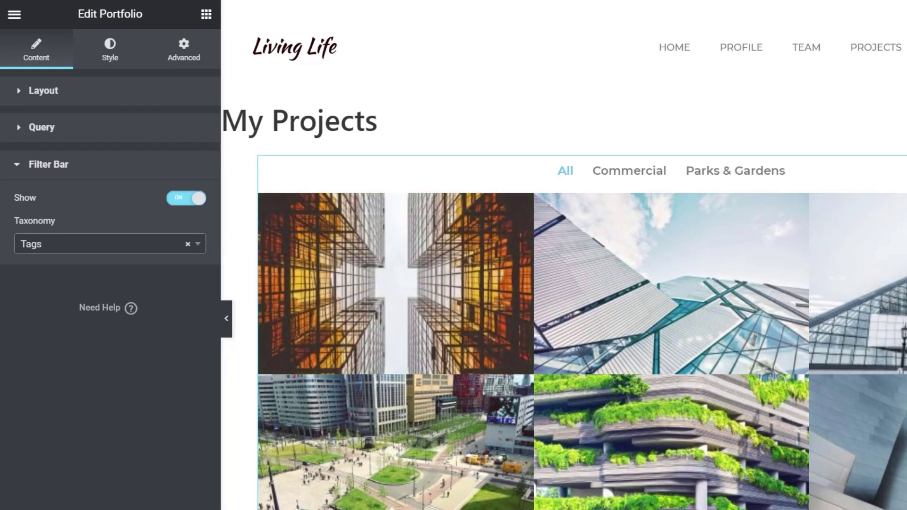
pyautogui.click(42, 92)
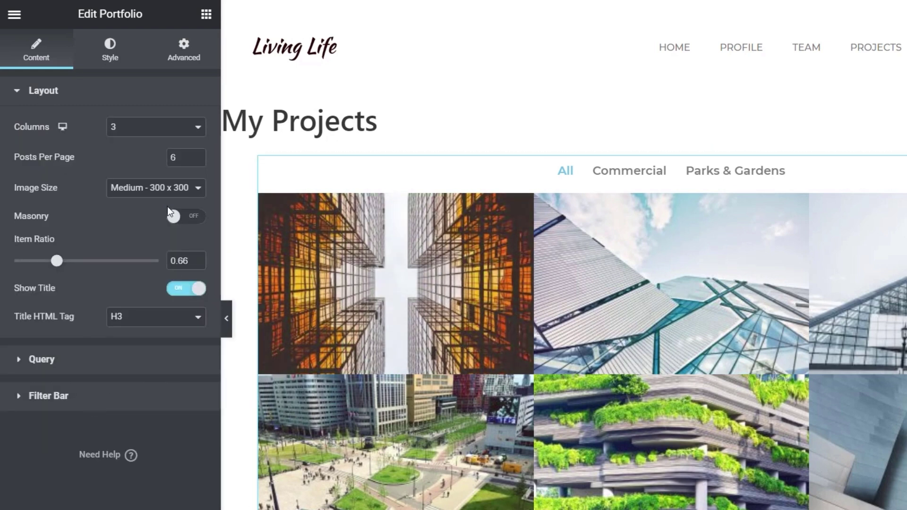
# - Use Medium Large - 768 images and set both column and row gaps to 30
pyautogui.click(163, 188)
pyautogui.click(148, 225)
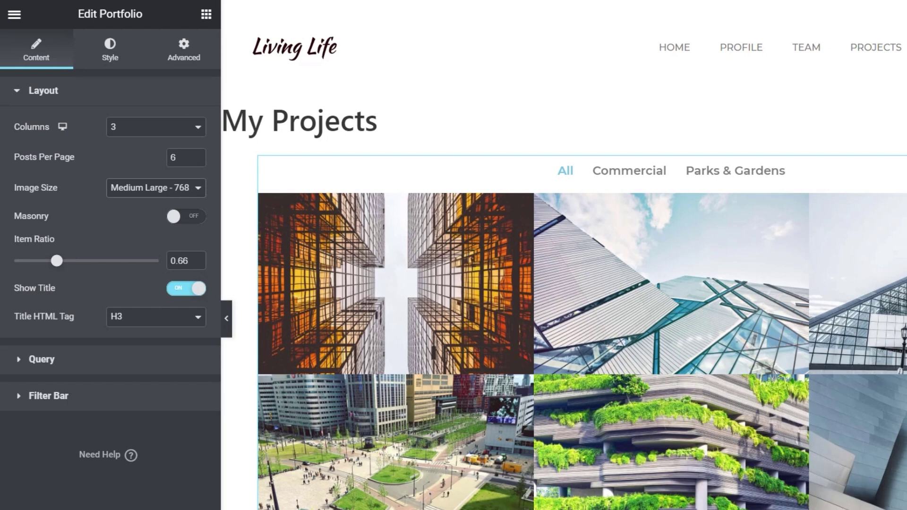
pyautogui.click(109, 52)
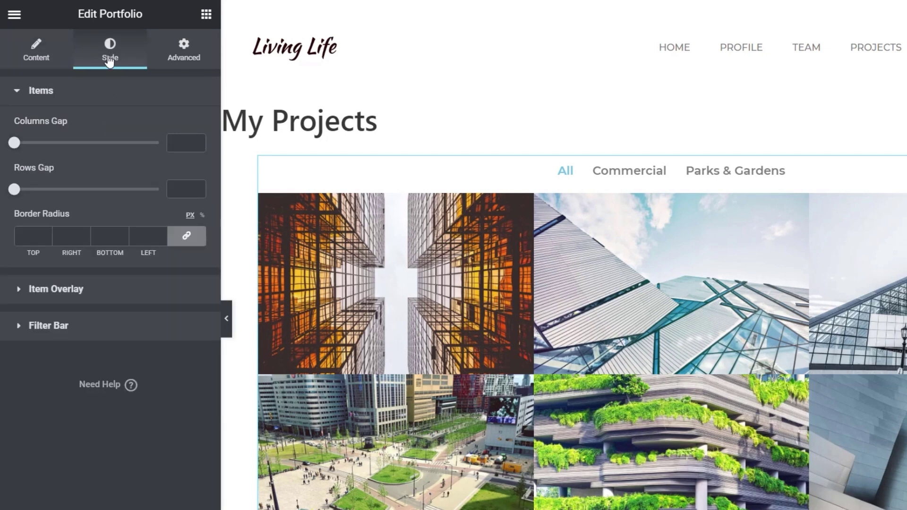
pyautogui.moveTo(14, 143); pyautogui.dragTo(57, 150)
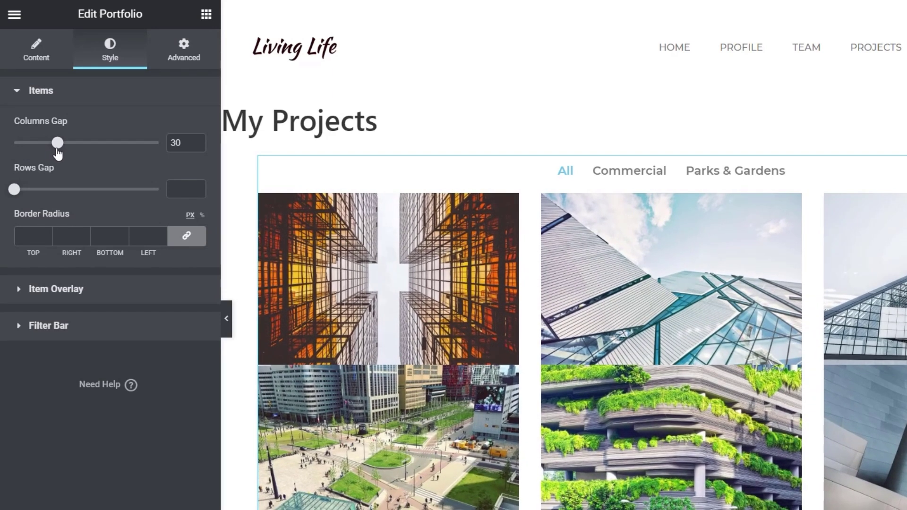
pyautogui.moveTo(14, 194); pyautogui.dragTo(58, 193)
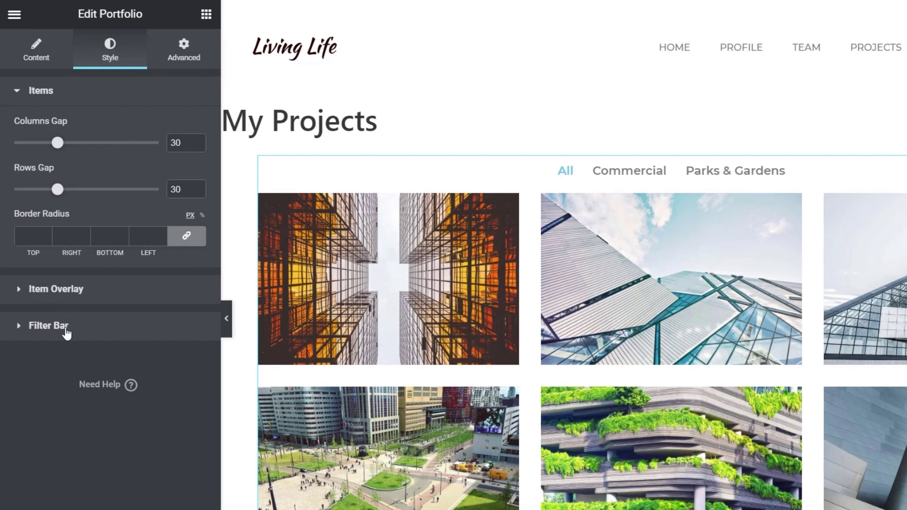
pyautogui.click(36, 291)
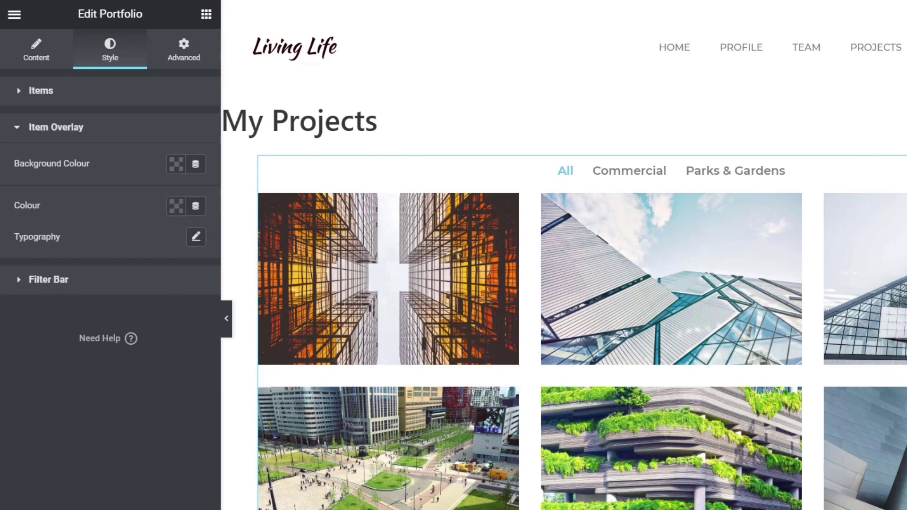
# - Give the hover overlay a semi-transparent white background and dark grey #54595F text
pyautogui.click(175, 165)
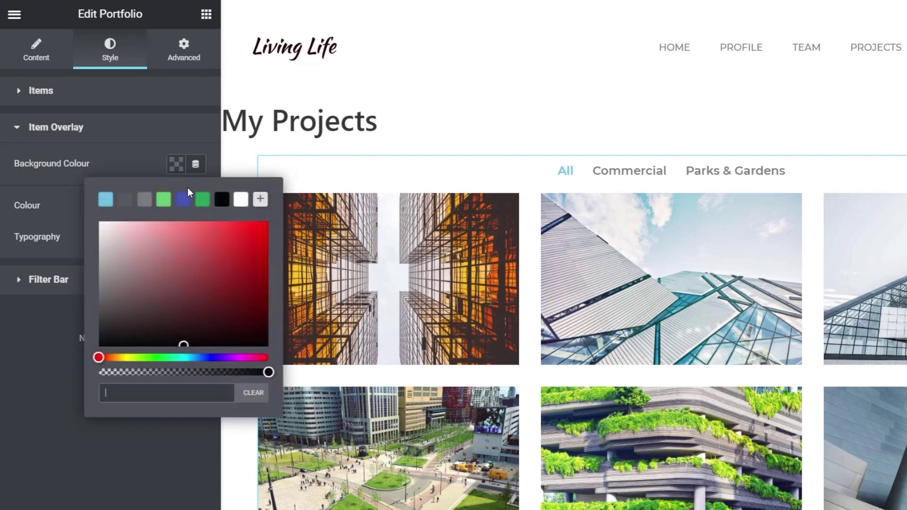
pyautogui.click(239, 200)
pyautogui.moveTo(268, 372); pyautogui.dragTo(245, 373)
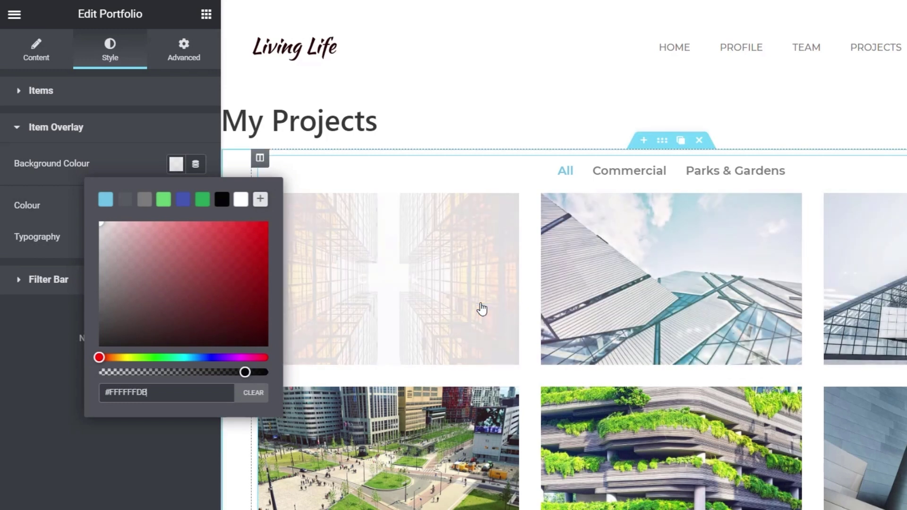
pyautogui.moveTo(245, 372); pyautogui.dragTo(232, 373)
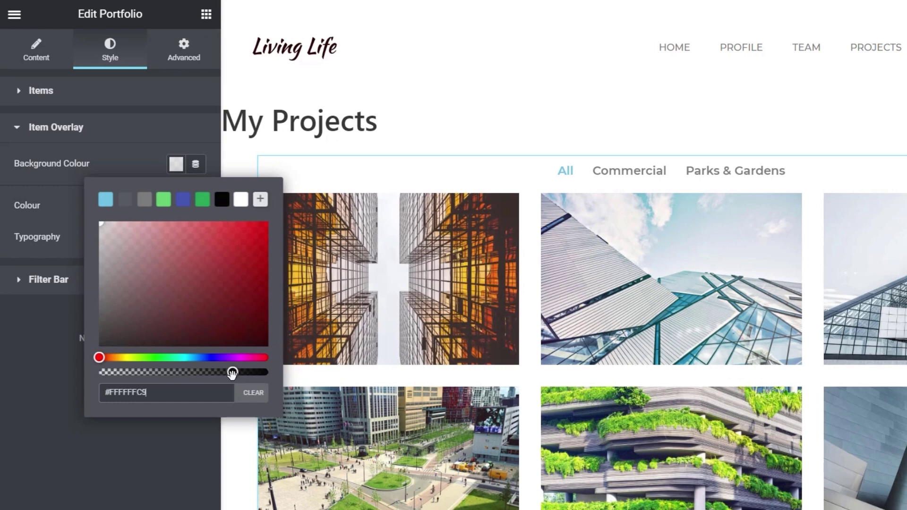
pyautogui.click(140, 473)
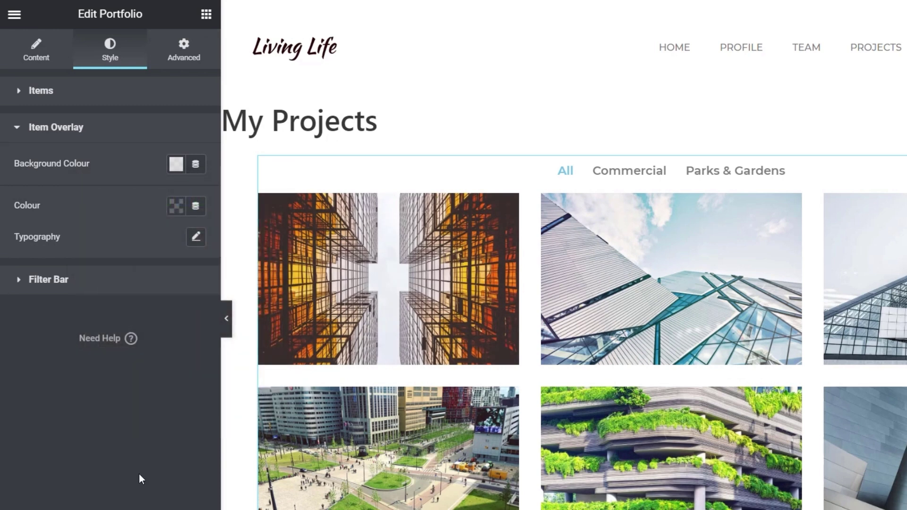
pyautogui.click(175, 206)
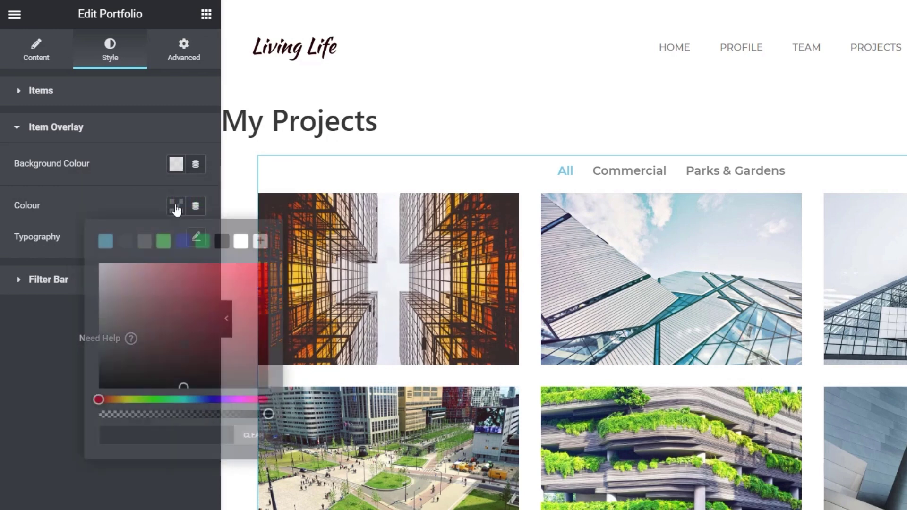
pyautogui.click(125, 243)
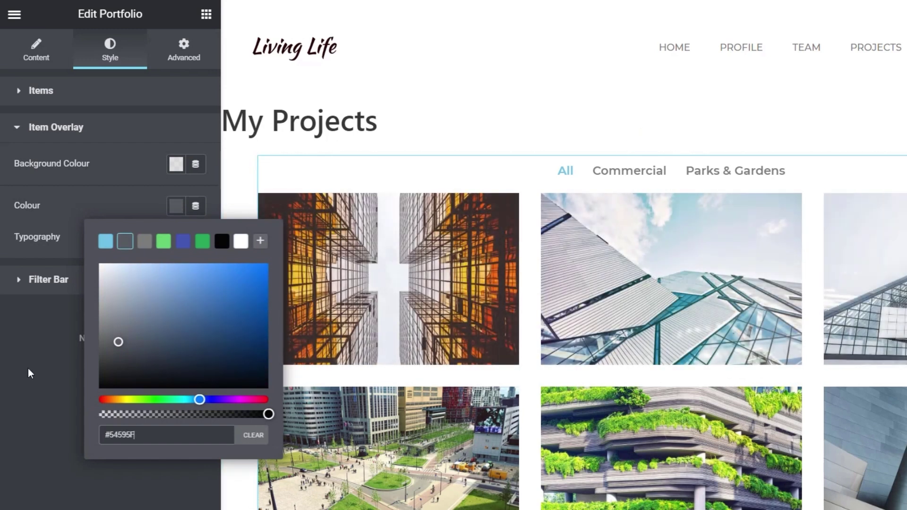
pyautogui.click(19, 375)
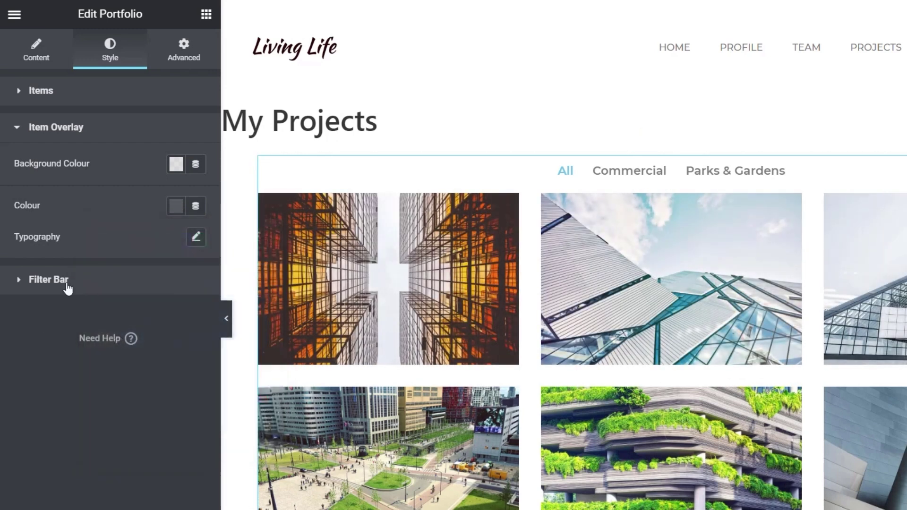
# - Set the overlay title typography to weight 400 and uppercase
pyautogui.click(195, 238)
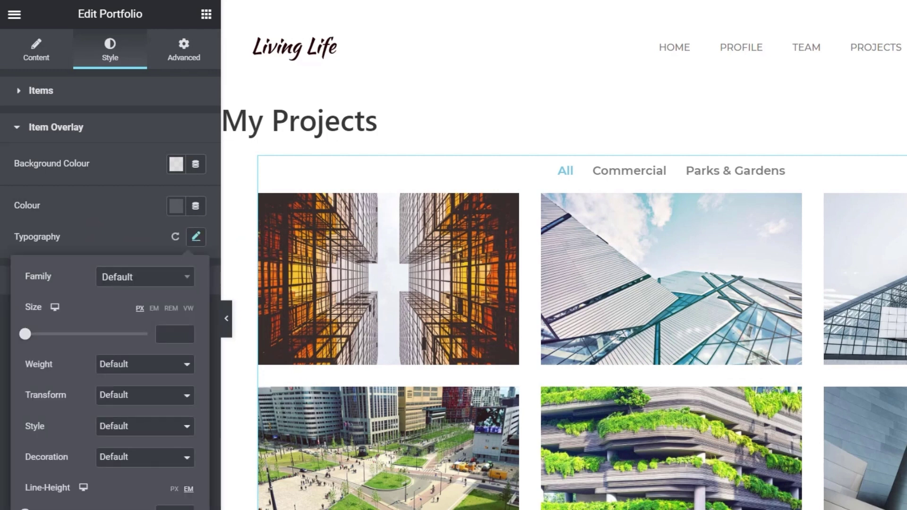
pyautogui.click(171, 370)
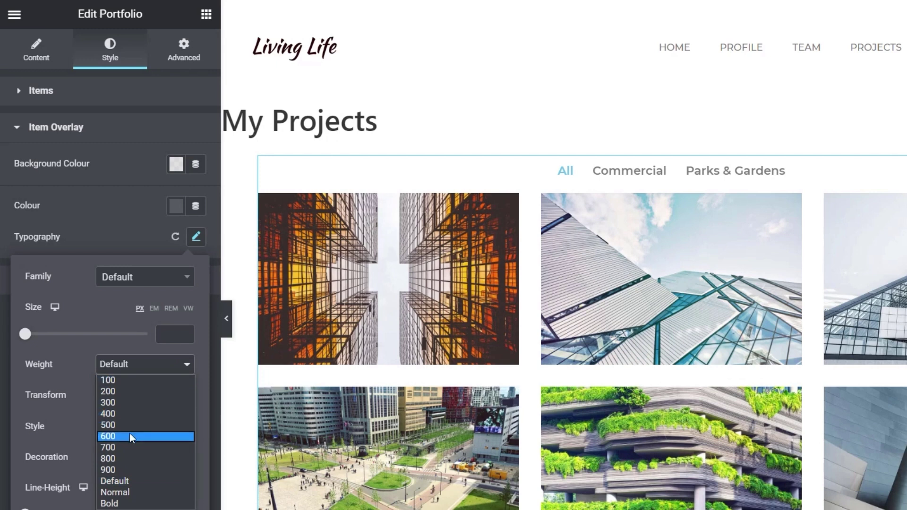
pyautogui.click(126, 416)
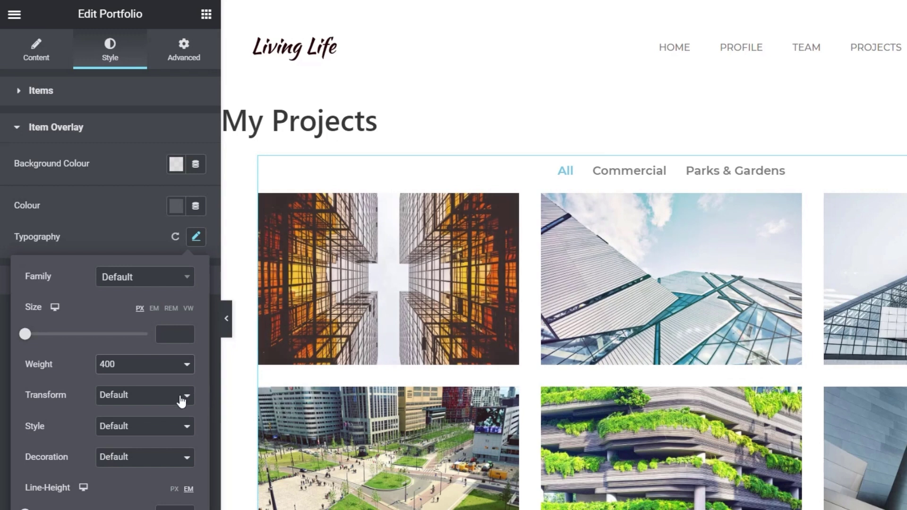
pyautogui.click(182, 400)
pyautogui.click(148, 424)
pyautogui.click(195, 237)
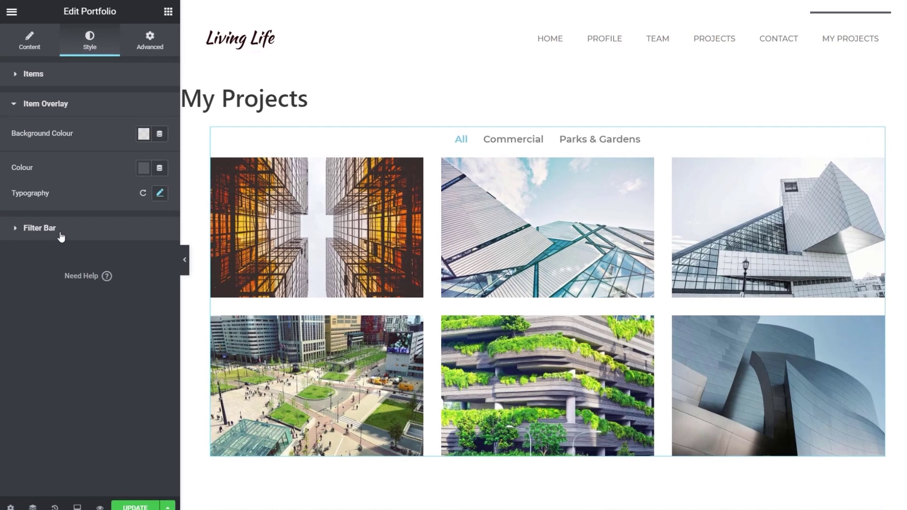
# - Colour the filter bar text with the dark grey preset
pyautogui.click(60, 231)
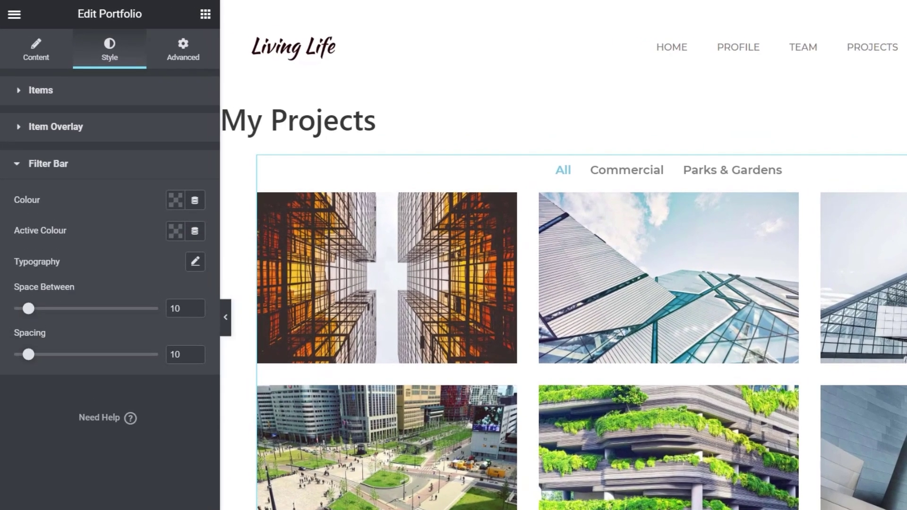
pyautogui.click(179, 204)
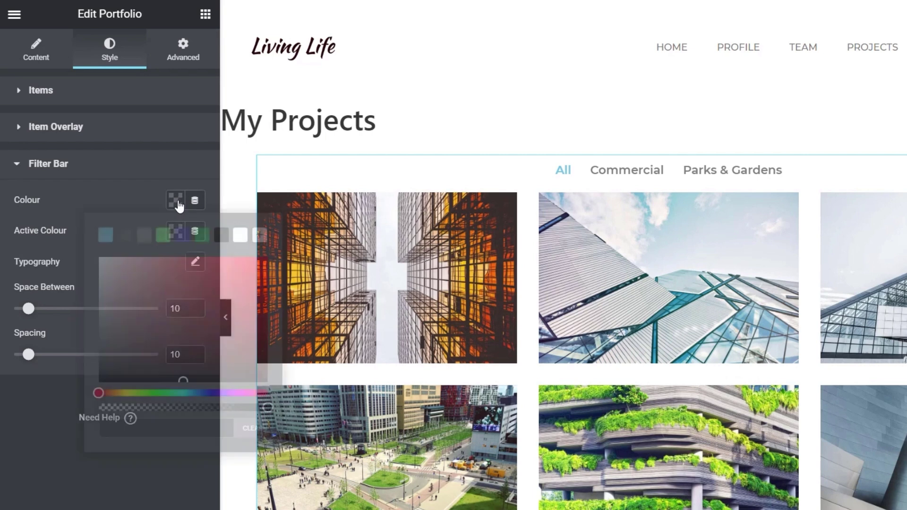
pyautogui.click(125, 237)
pyautogui.click(154, 170)
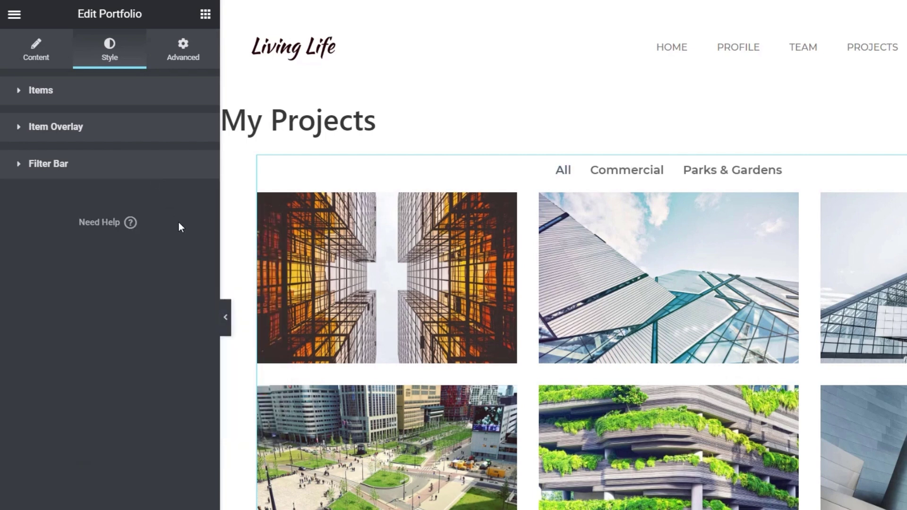
# - Set the filter bar typography to size 13, weight 400 and uppercase
pyautogui.click(139, 173)
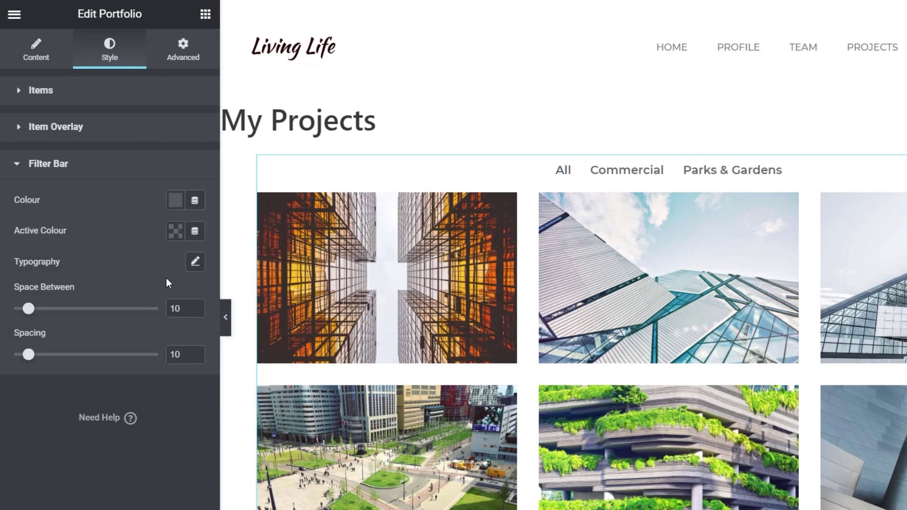
pyautogui.click(195, 261)
pyautogui.click(161, 385)
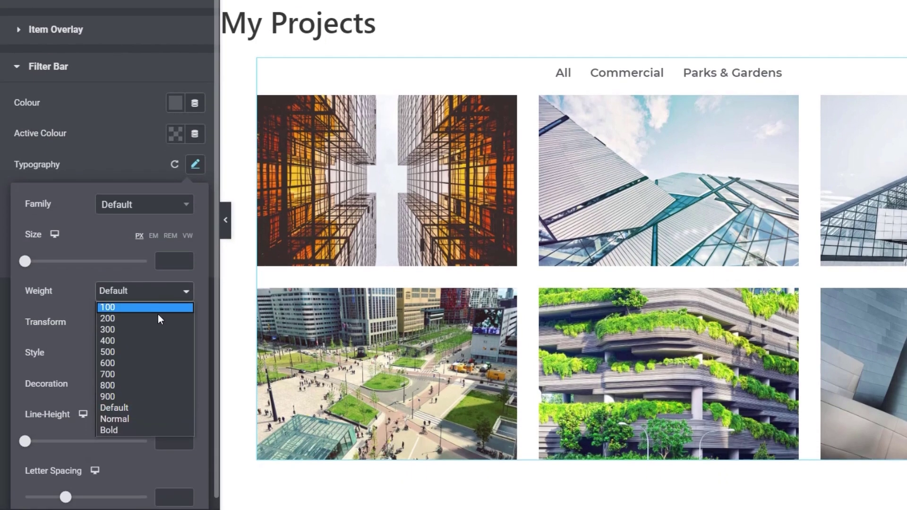
pyautogui.click(132, 324)
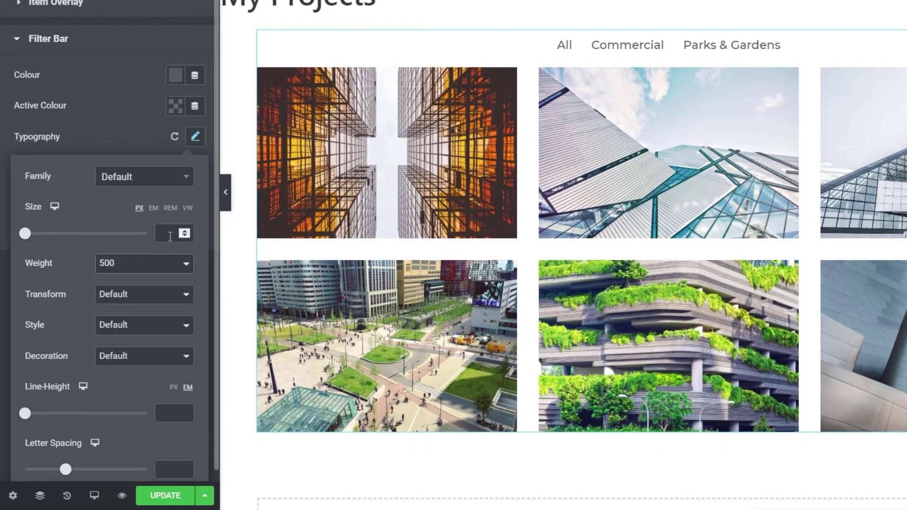
pyautogui.click(152, 296)
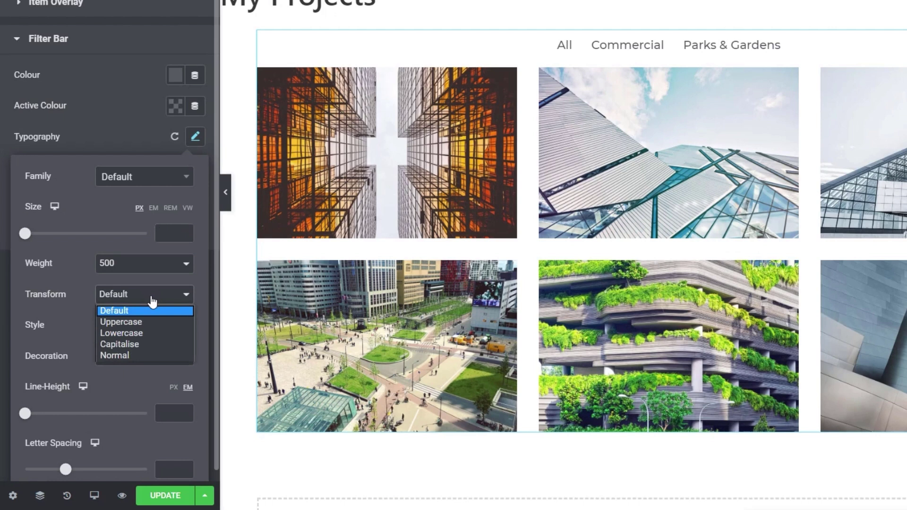
pyautogui.click(145, 322)
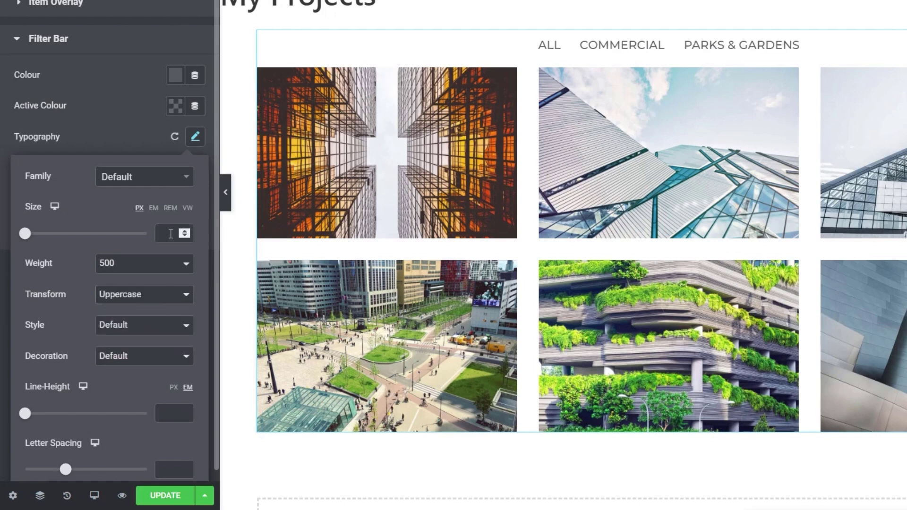
pyautogui.moveTo(25, 233); pyautogui.dragTo(34, 234)
pyautogui.click(156, 265)
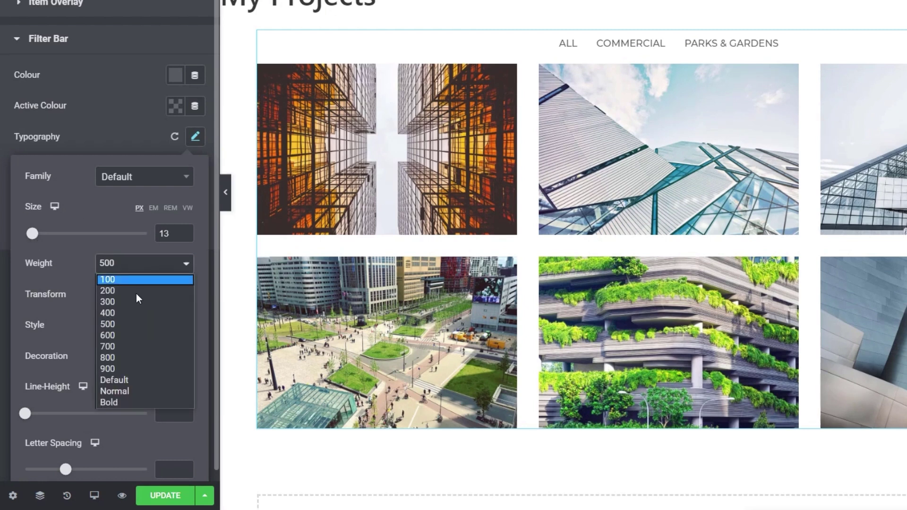
pyautogui.click(126, 310)
pyautogui.click(112, 124)
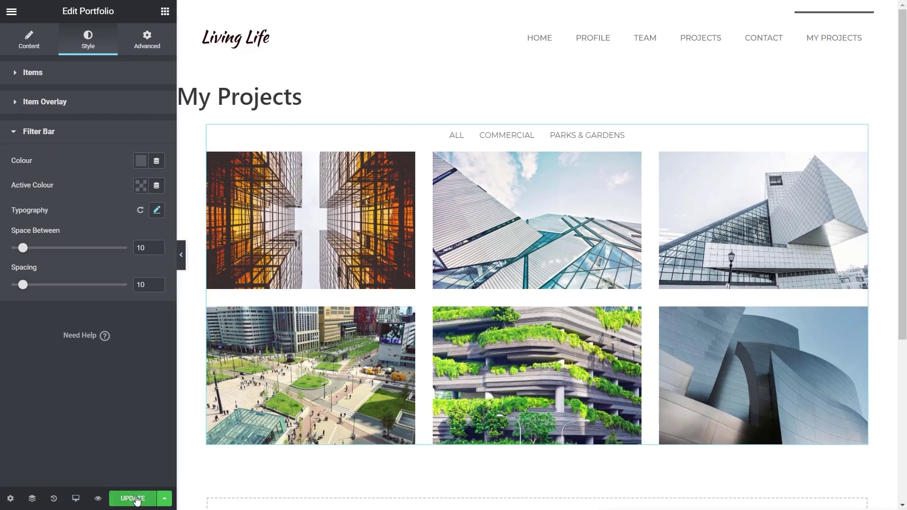
# - Update the page, preview it live, and test the Commercial, Parks & Gardens and All filters
pyautogui.click(133, 499)
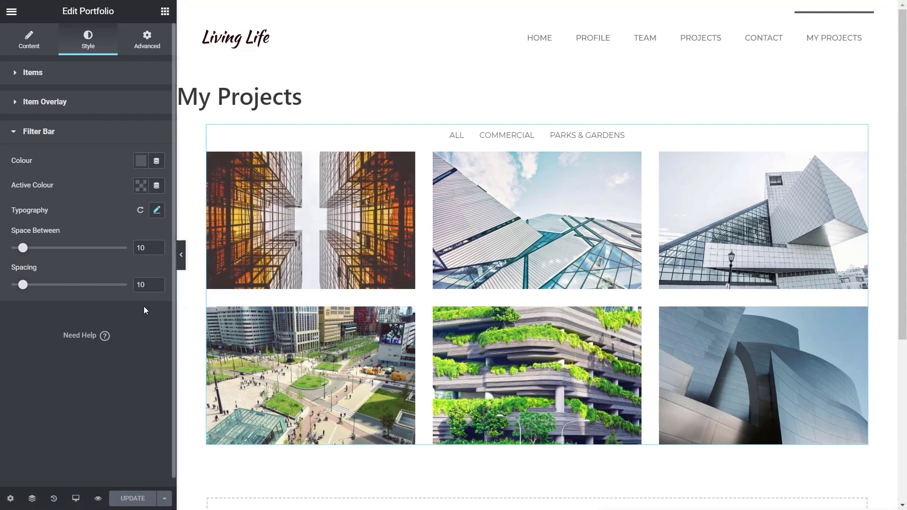
pyautogui.click(98, 498)
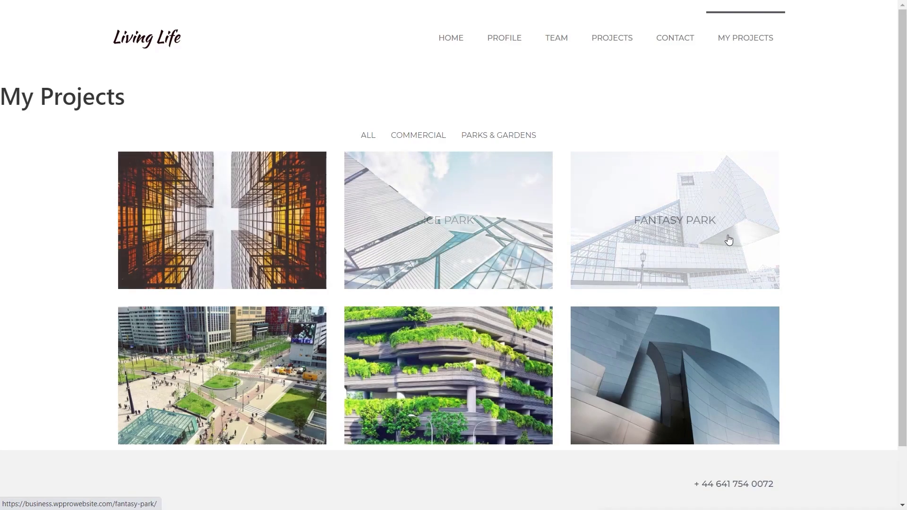
pyautogui.click(399, 136)
pyautogui.click(486, 137)
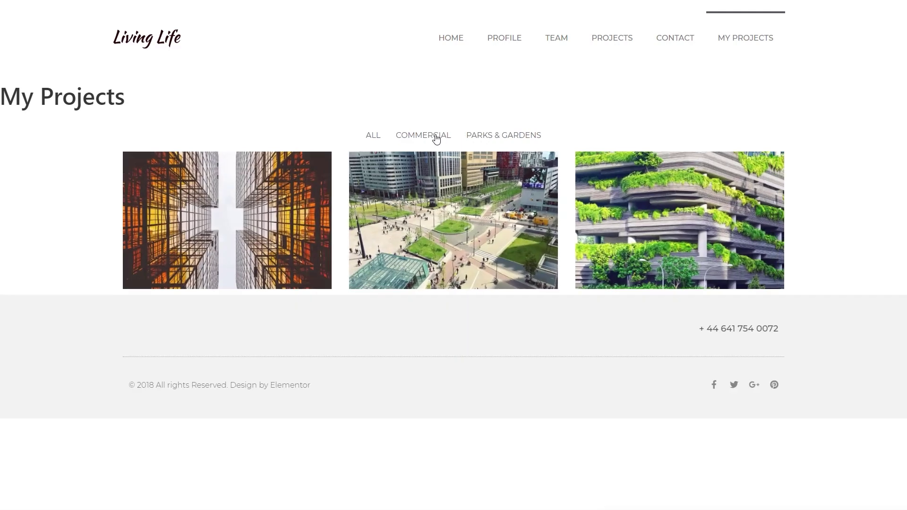
pyautogui.click(436, 139)
pyautogui.click(375, 138)
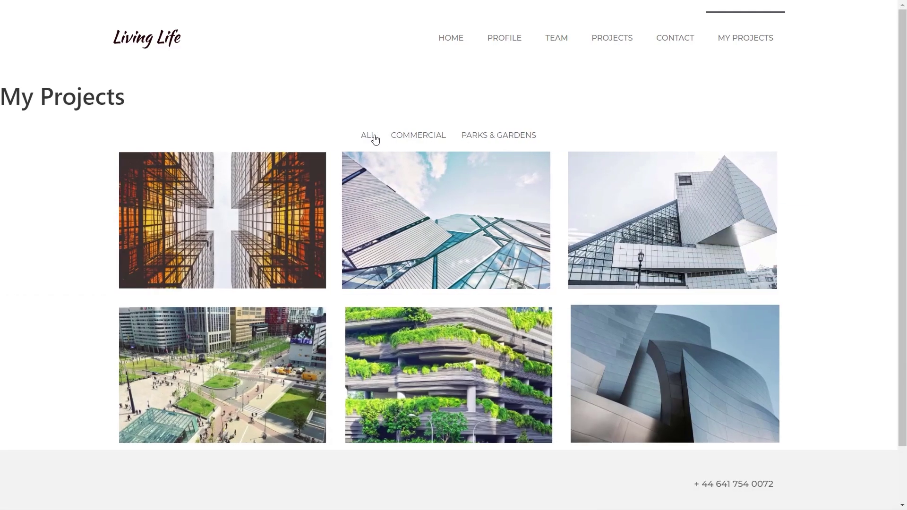
# - Open the City Park project page from the portfolio and scroll through it down and back up
pyautogui.click(229, 209)
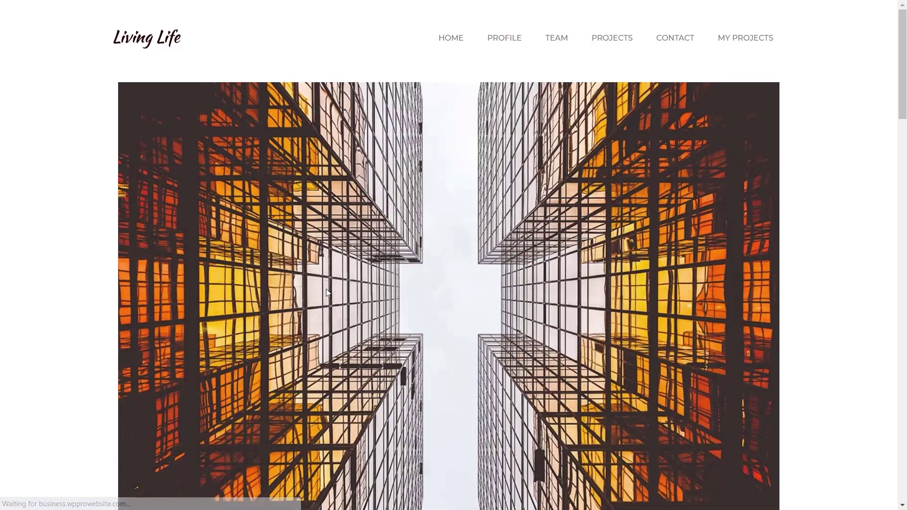
pyautogui.scroll(-15, 480, 319)
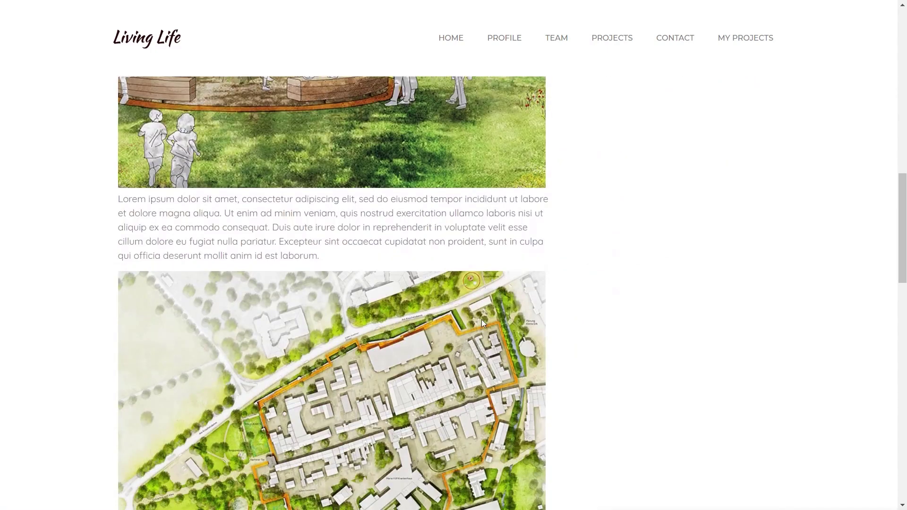
pyautogui.scroll(-12, 480, 320)
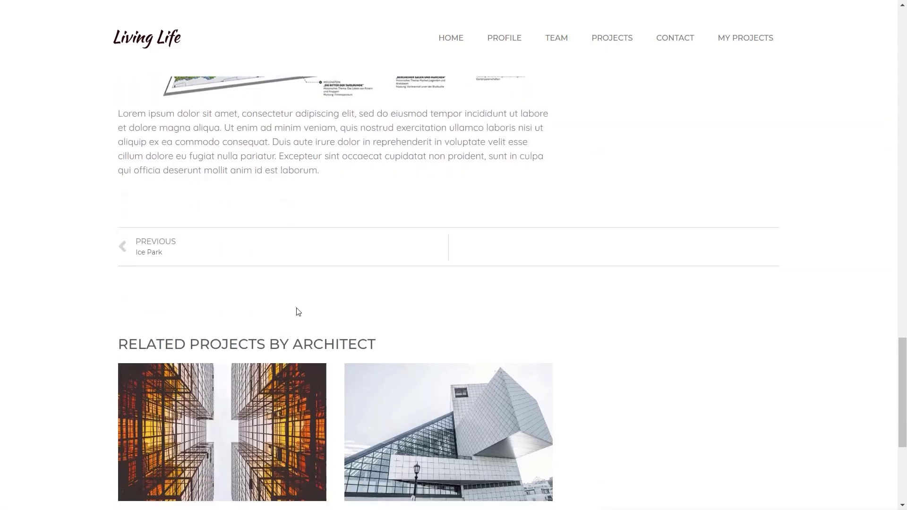
pyautogui.scroll(10, 690, 330)
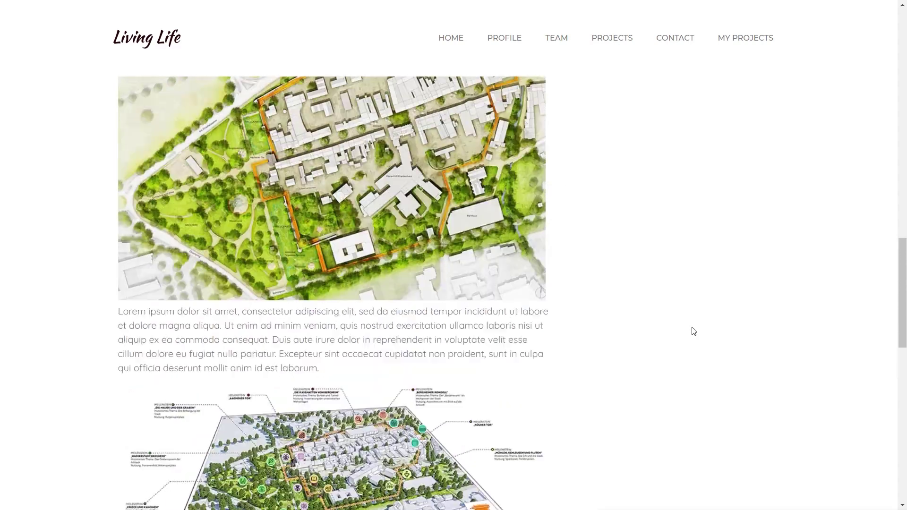
pyautogui.scroll(12, 693, 331)
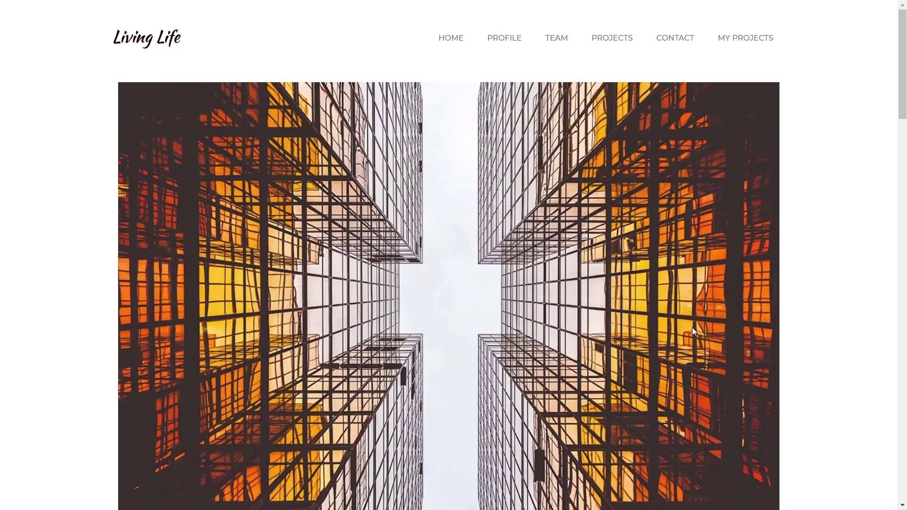